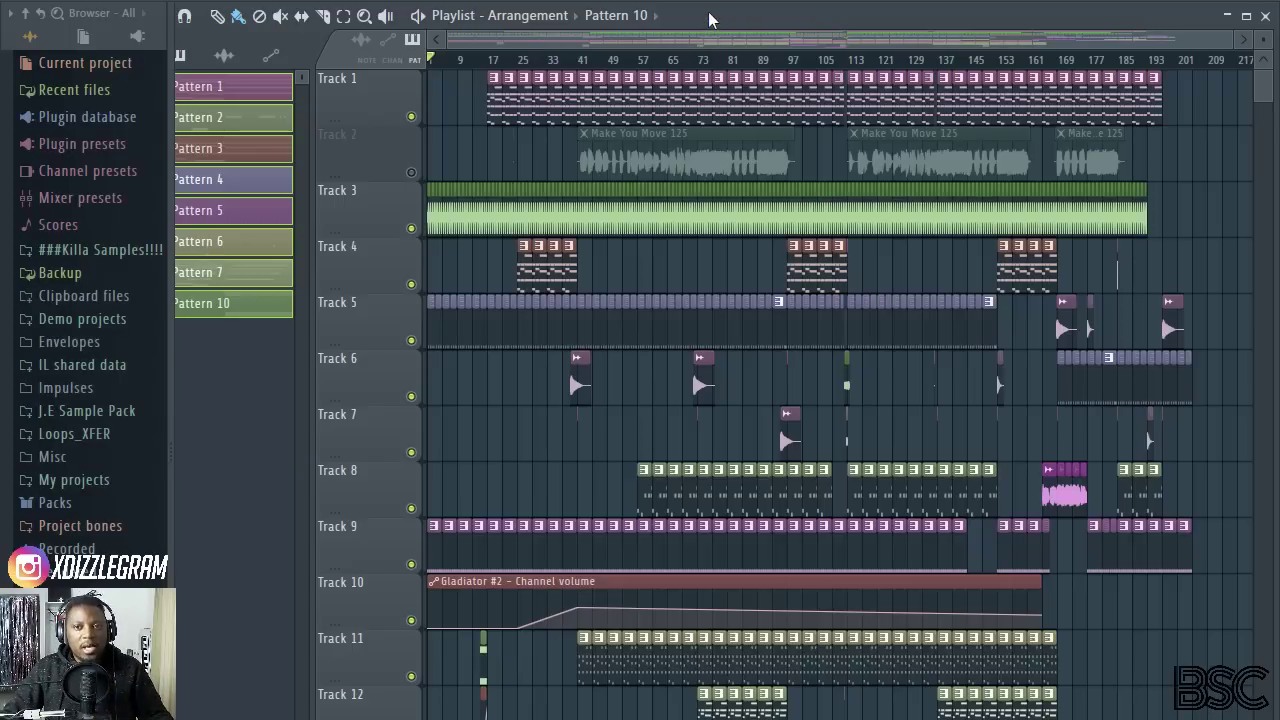
Step: Open the Pattern 5 clip on Track 9 of the playlist and bring its channel rack to the front
scroll(585, 47, up, 2)
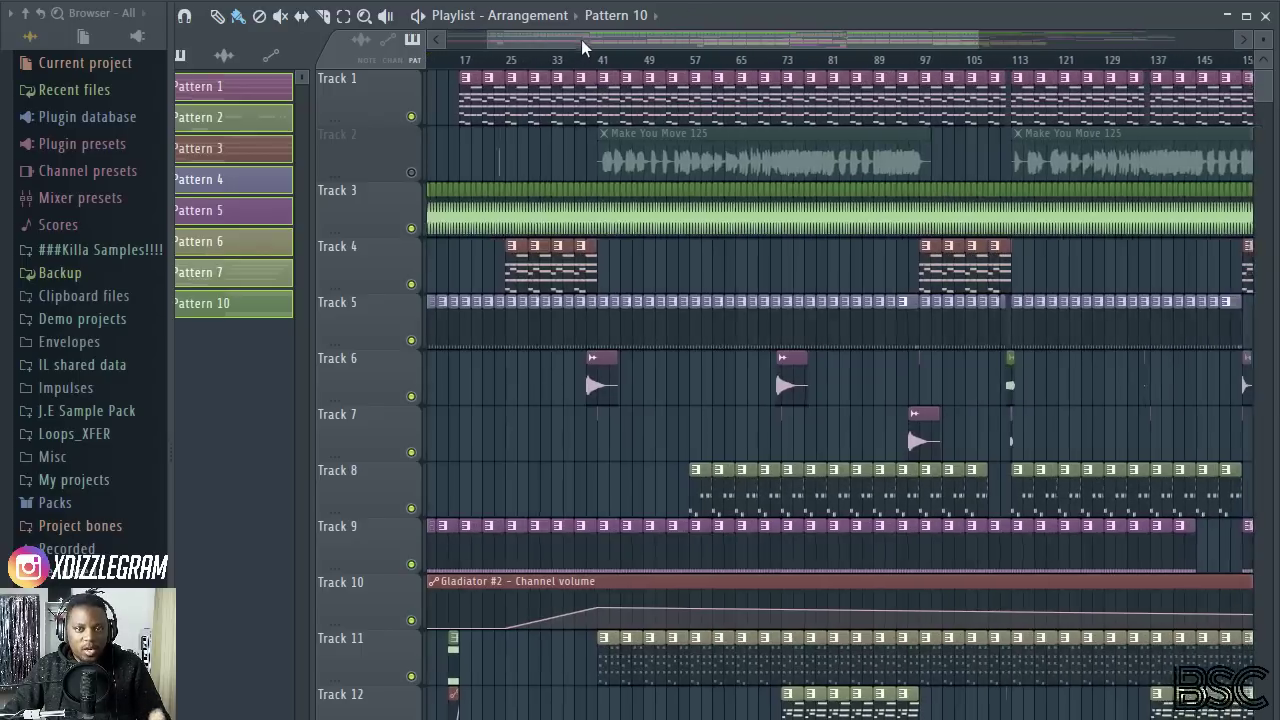
drag(585, 47, 677, 63)
drag(1268, 39, 1270, 42)
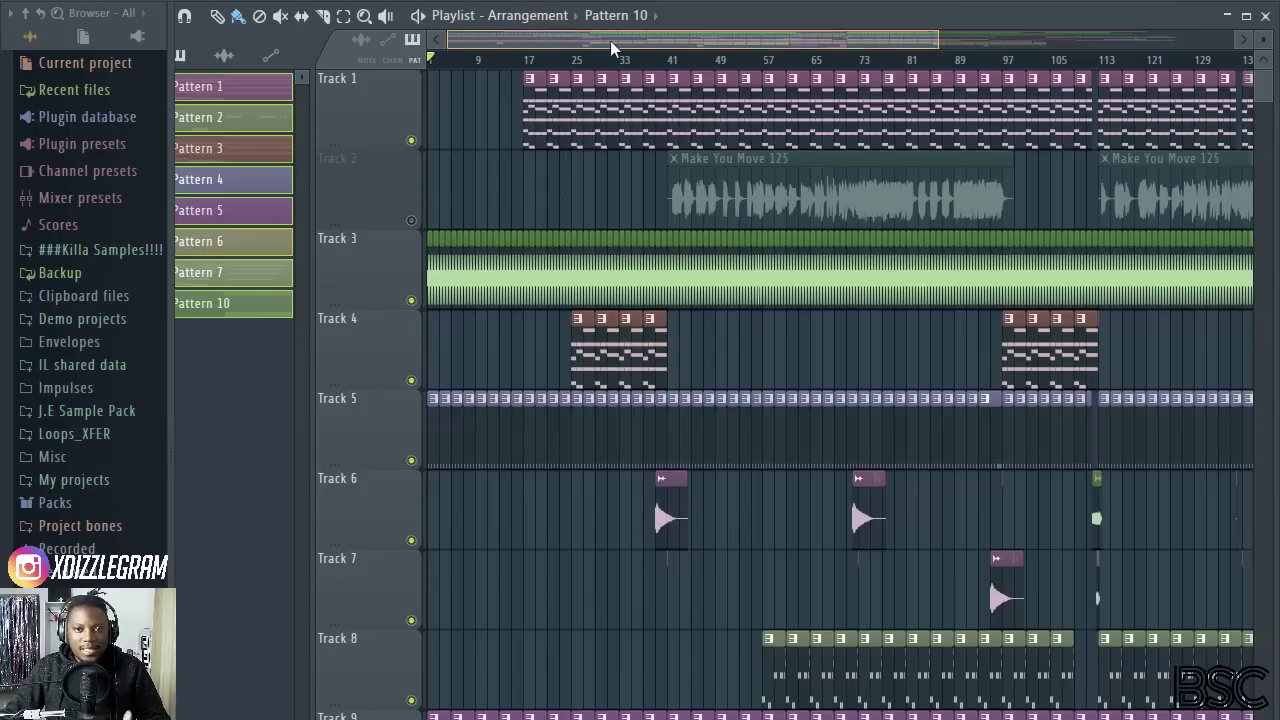
scroll(614, 62, up, 3)
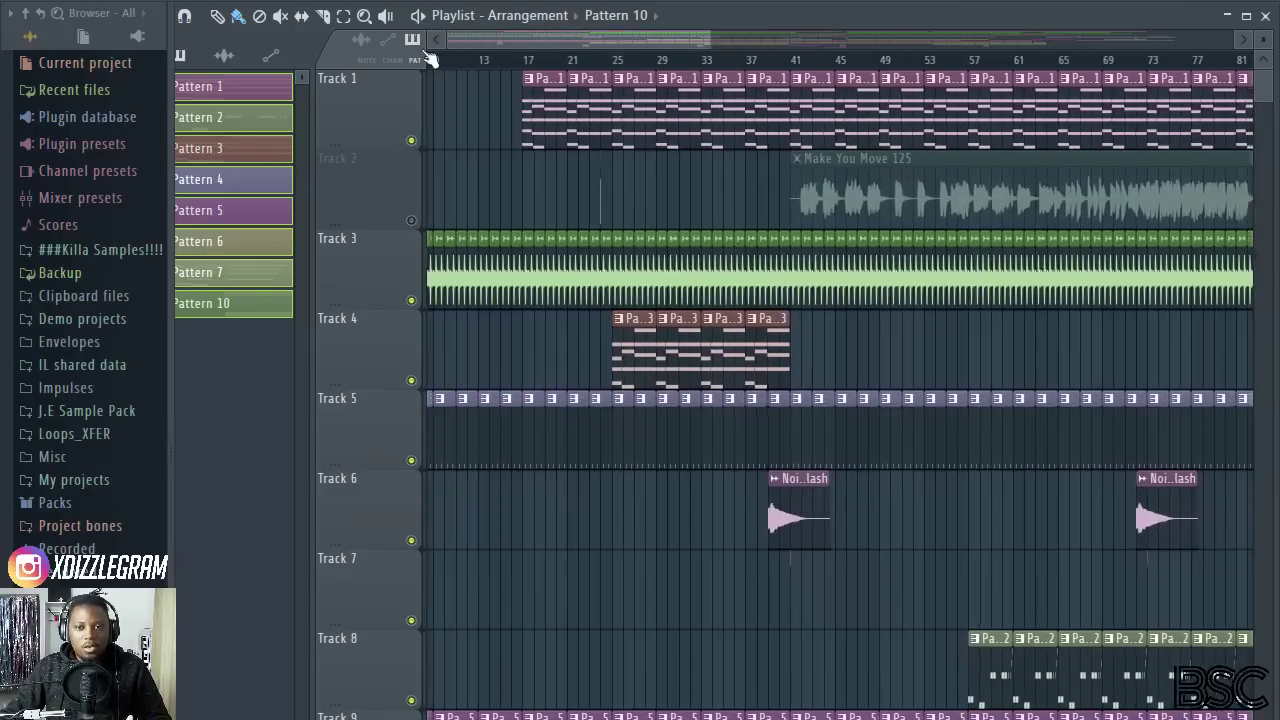
scroll(650, 400, down, 4)
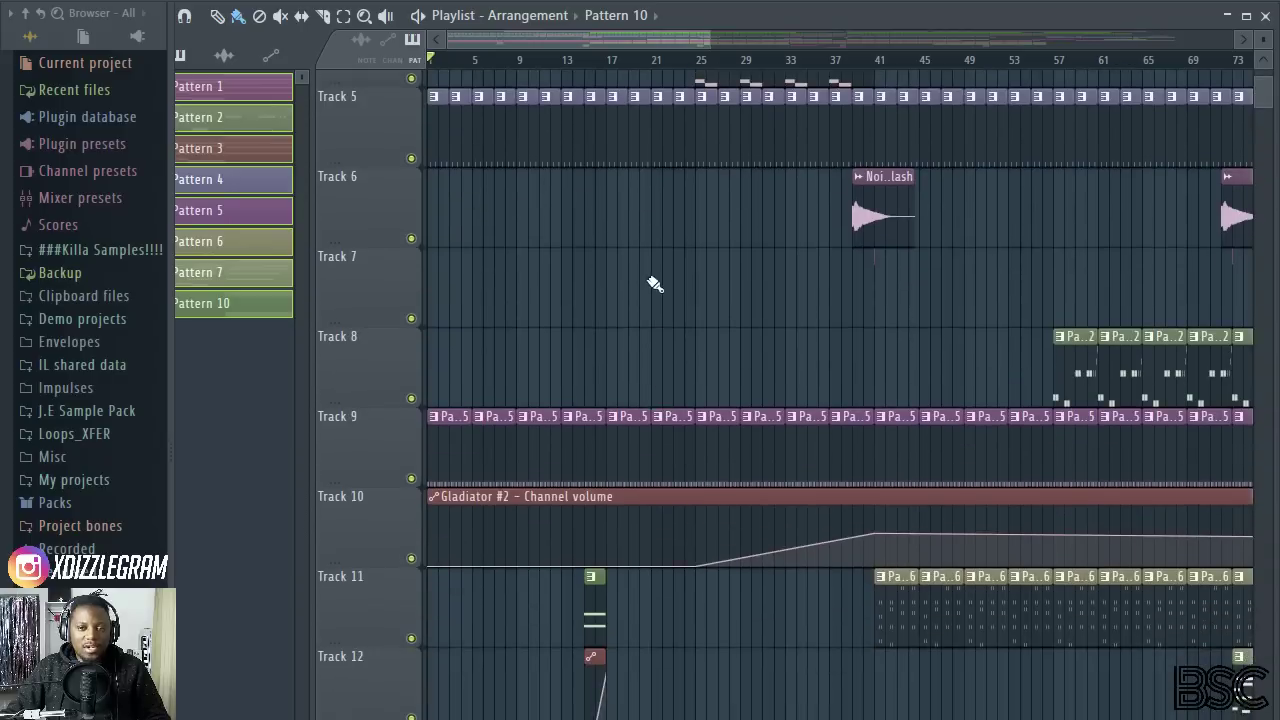
scroll(655, 284, down, 1)
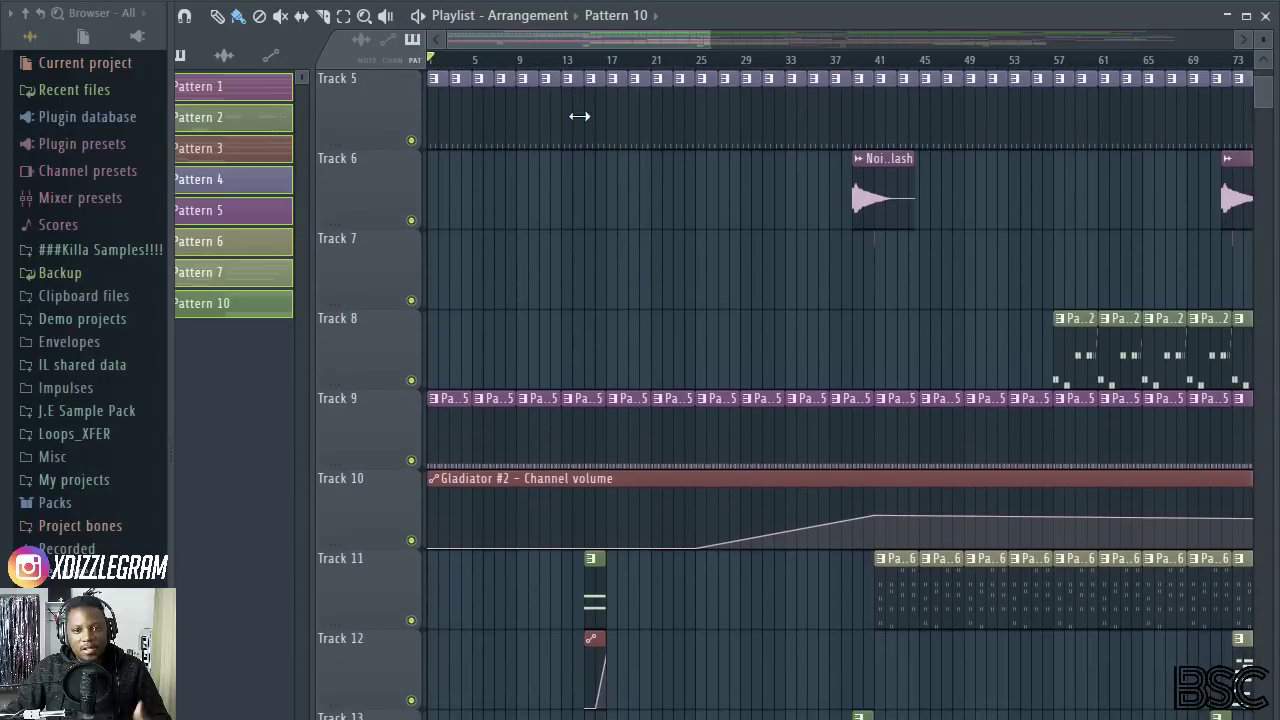
click(588, 435)
double_click(588, 435)
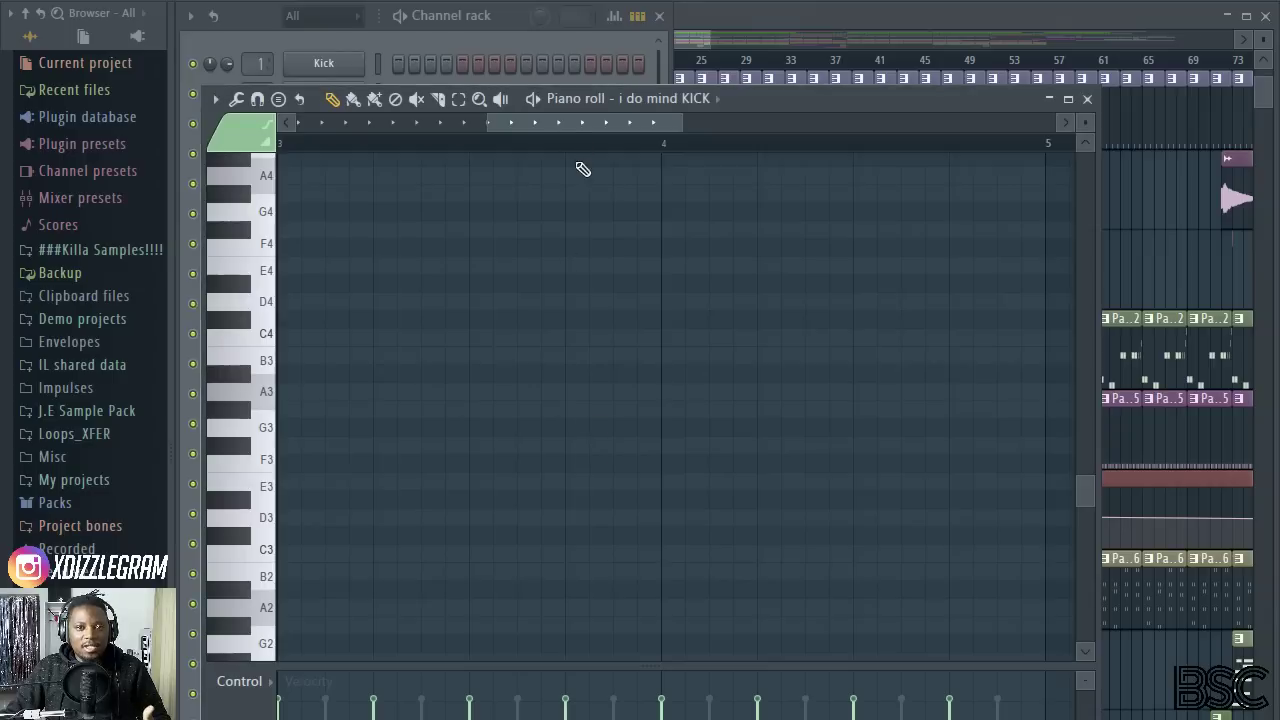
click(510, 26)
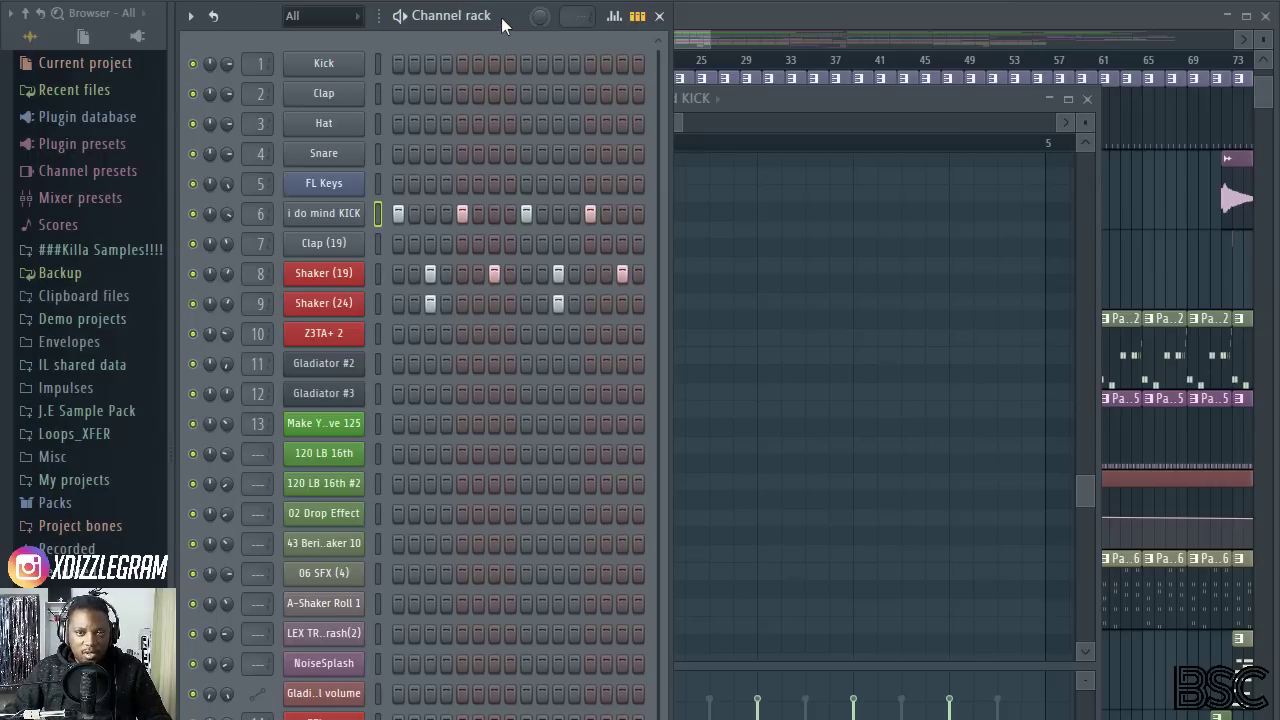
Step: Move the Playlist window lower in the workspace and bring the channel rack back in front of it
click(772, 14)
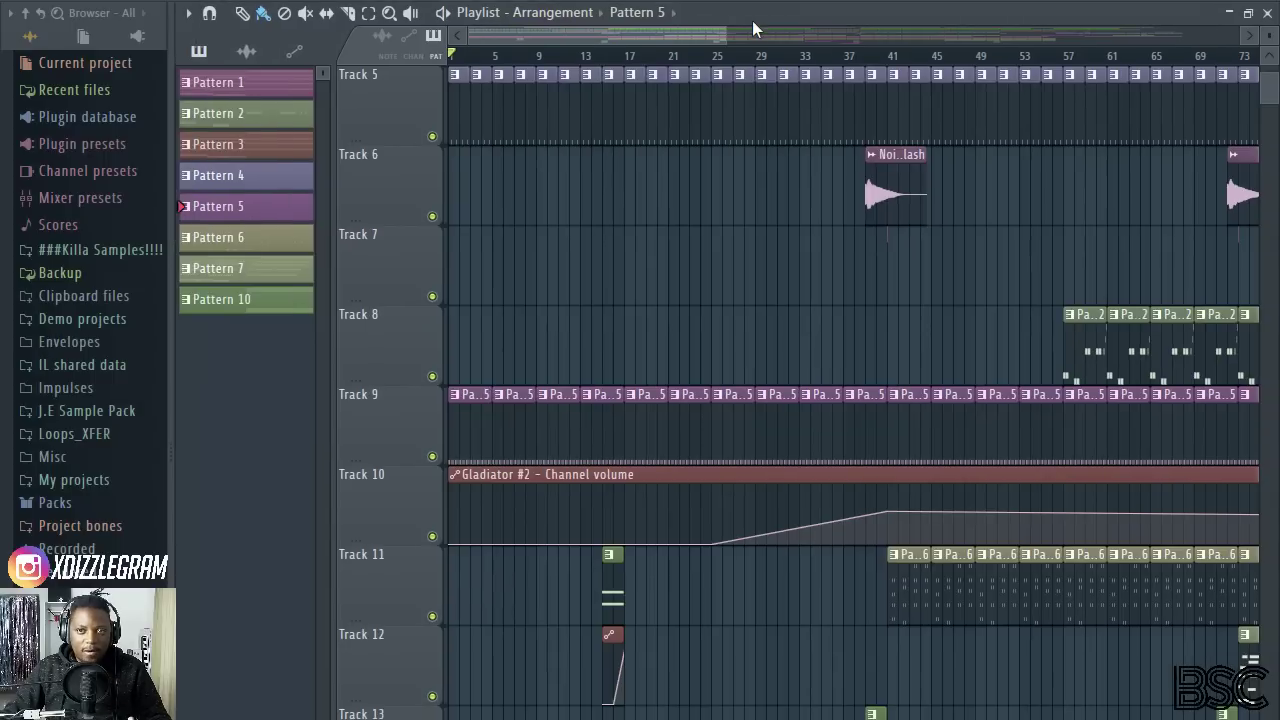
drag(752, 22, 782, 132)
click(509, 20)
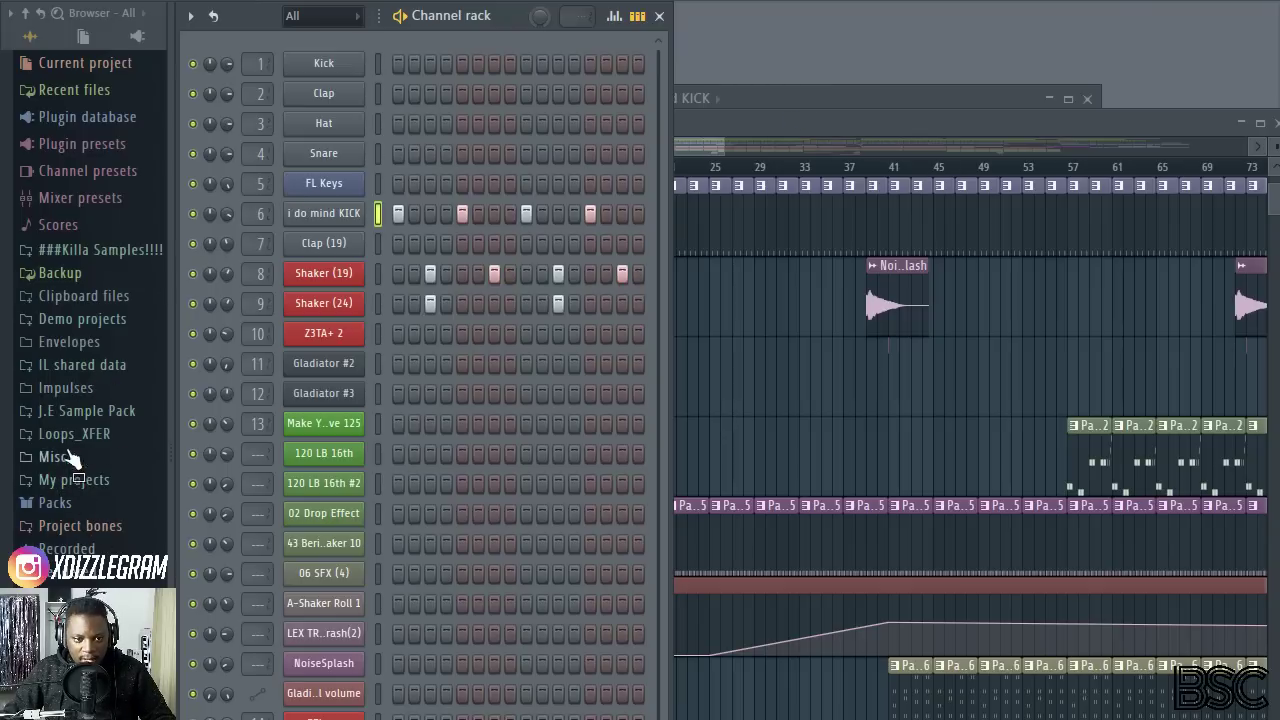
Step: Open the shaker samples folder of the XdizzleM sample pack in the browser and audition Shaker (9)
click(95, 411)
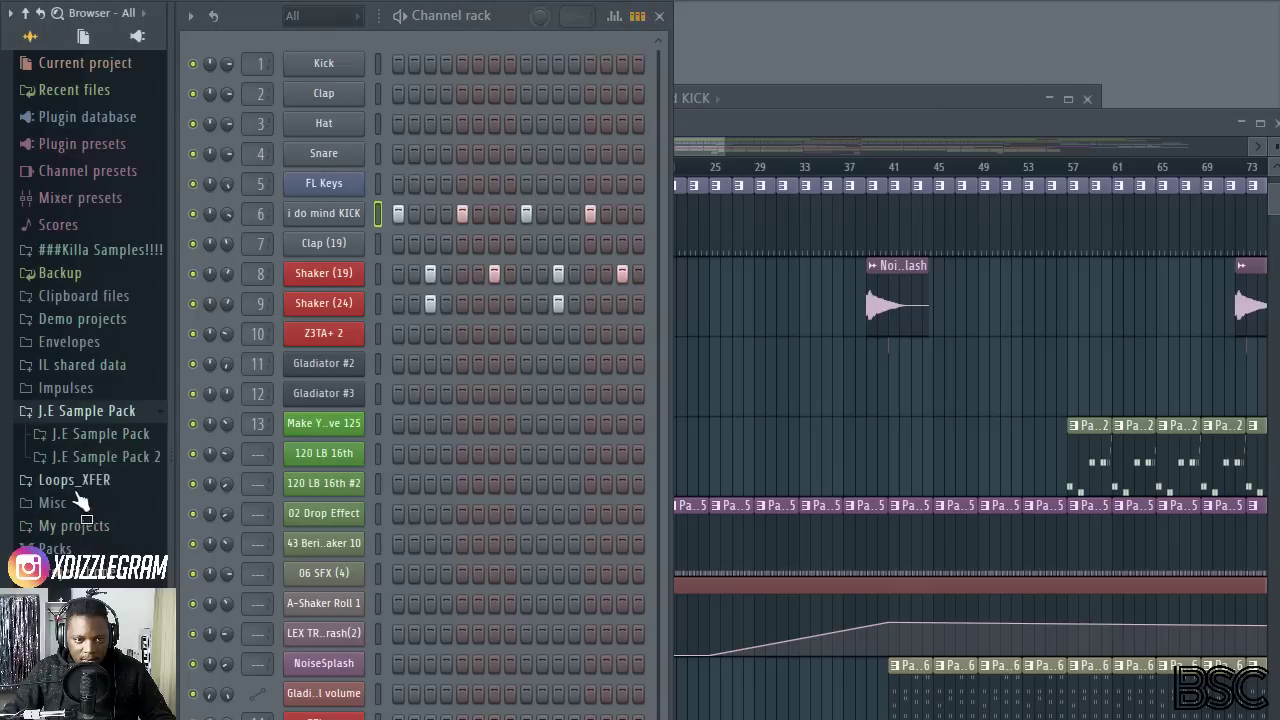
click(100, 711)
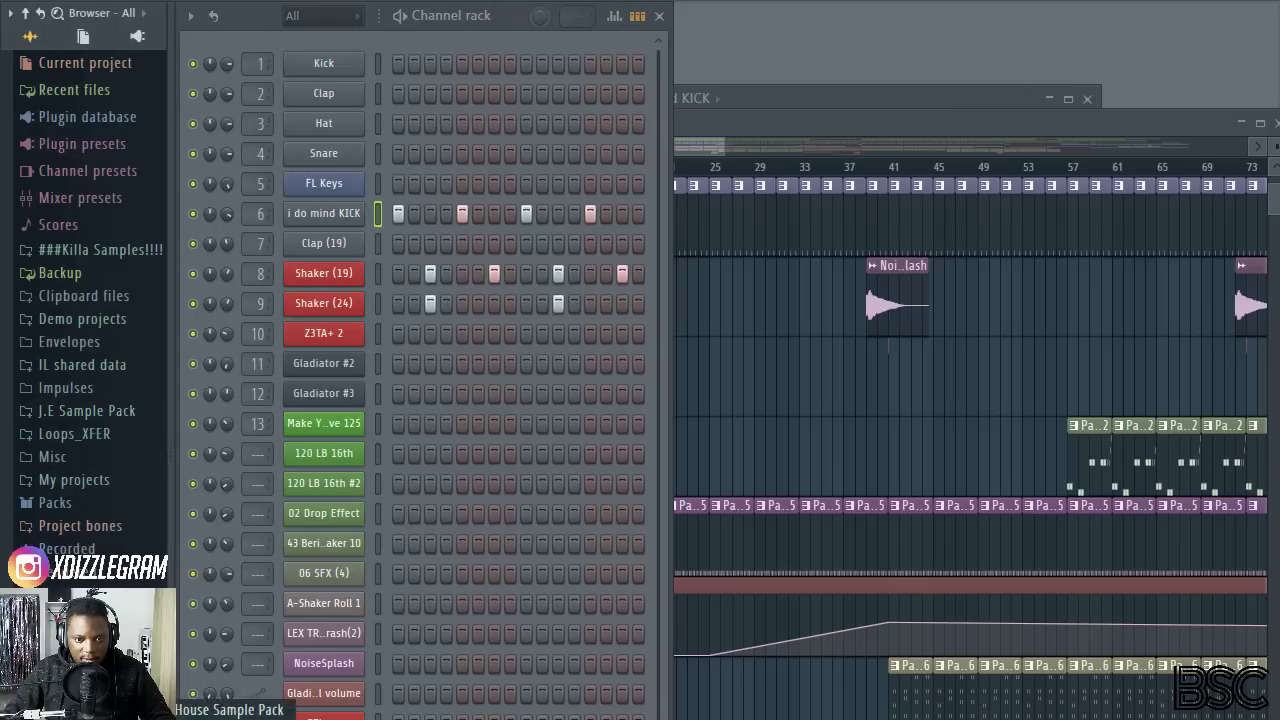
click(100, 718)
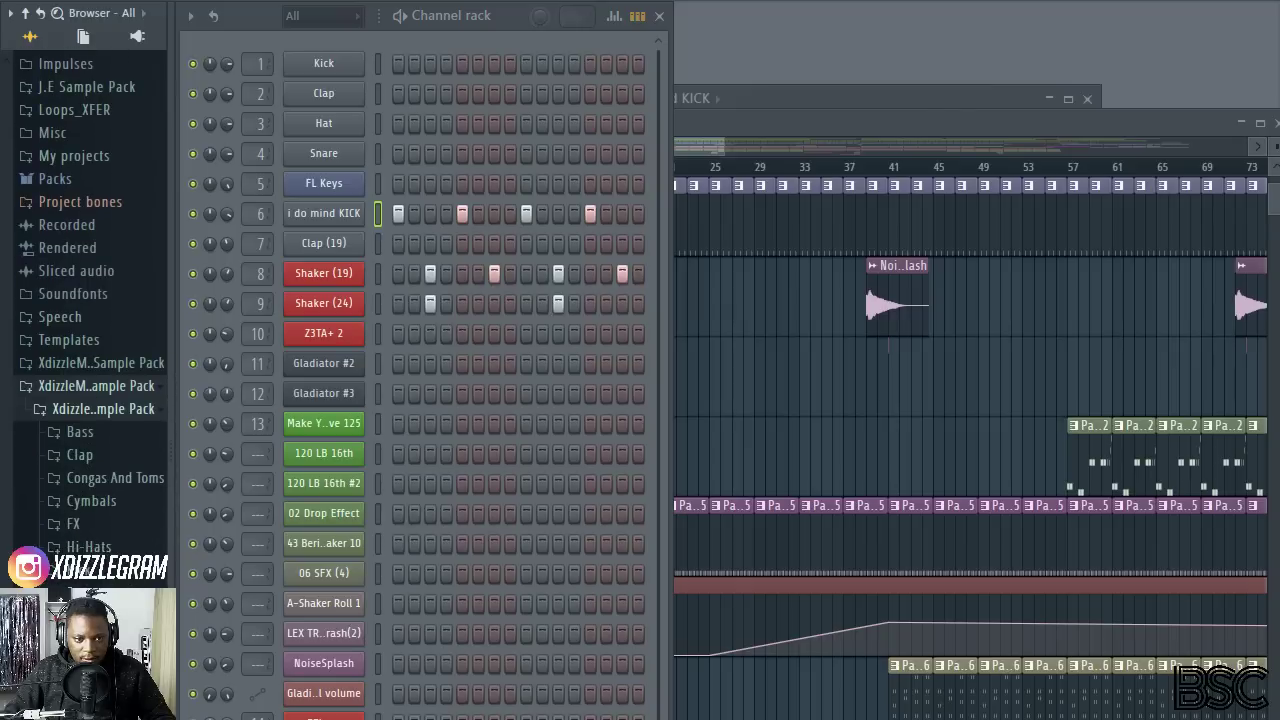
click(108, 616)
scroll(113, 405, down, 2)
click(112, 178)
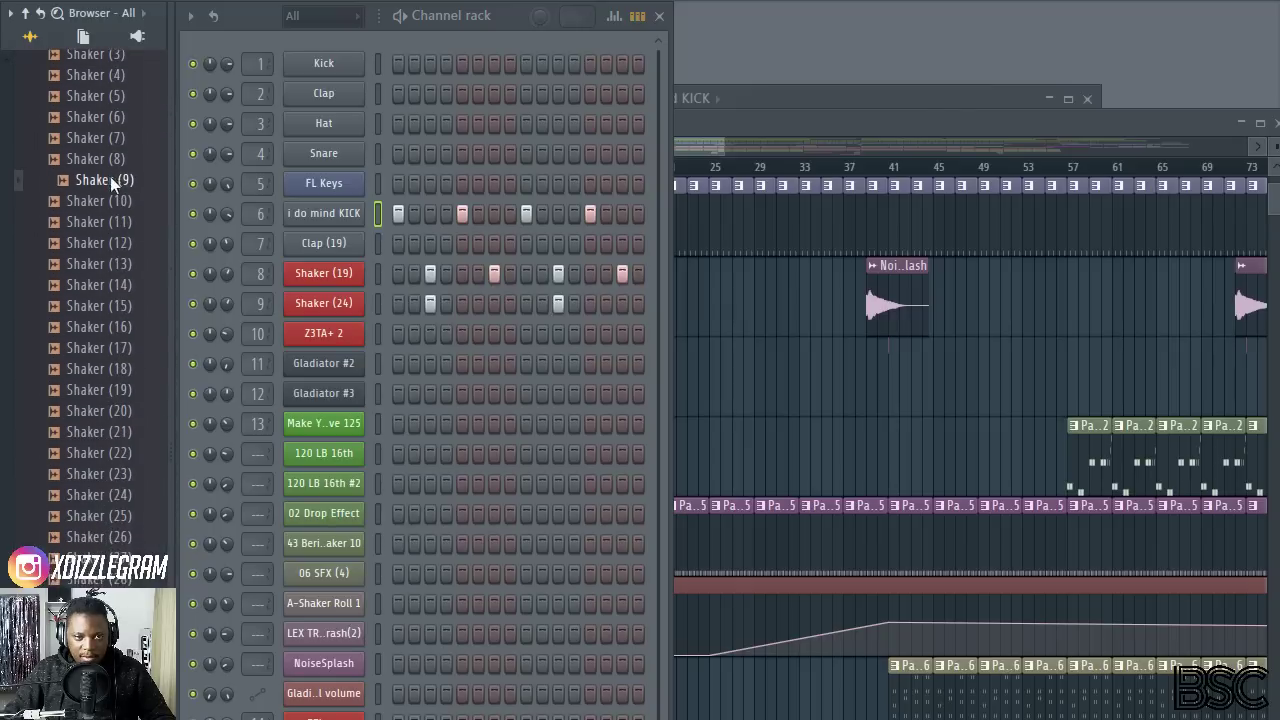
Step: Replace channel 9's sample with Shaker (8) and channel 8's with Shaker (4), and widen the channel rack slightly
click(112, 158)
drag(113, 166, 332, 298)
click(81, 68)
drag(112, 100, 327, 280)
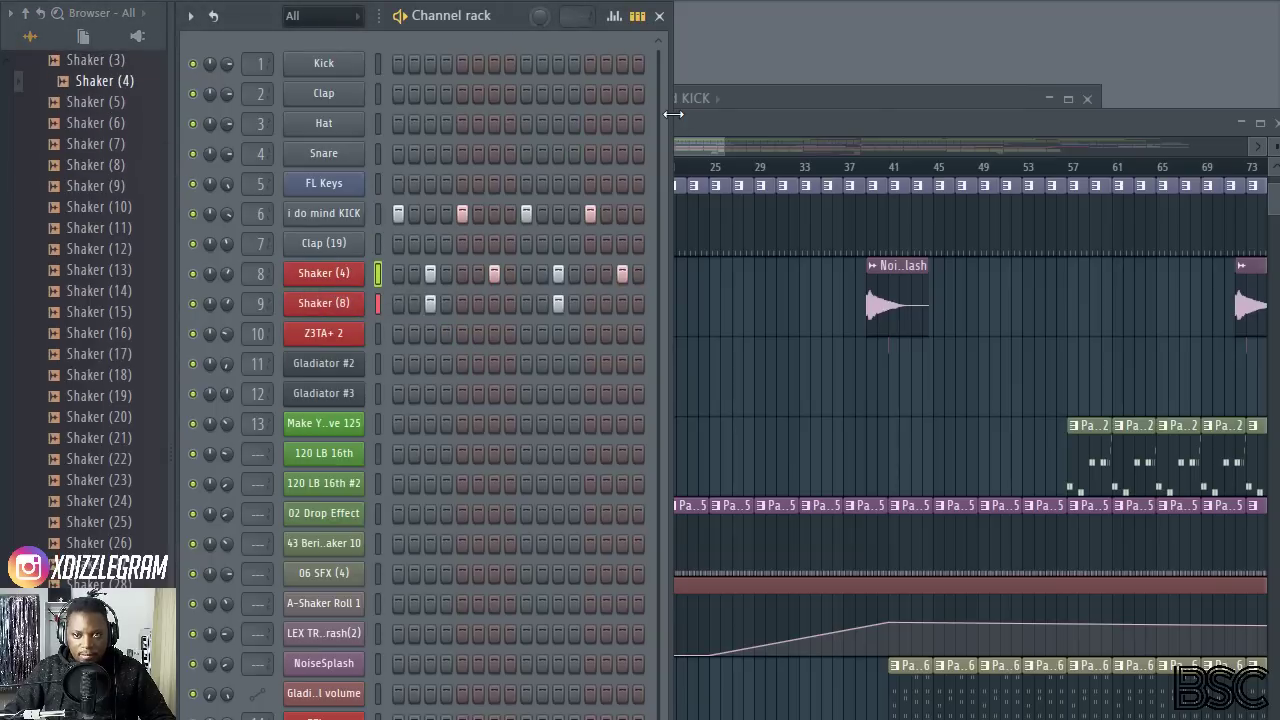
drag(668, 118, 738, 118)
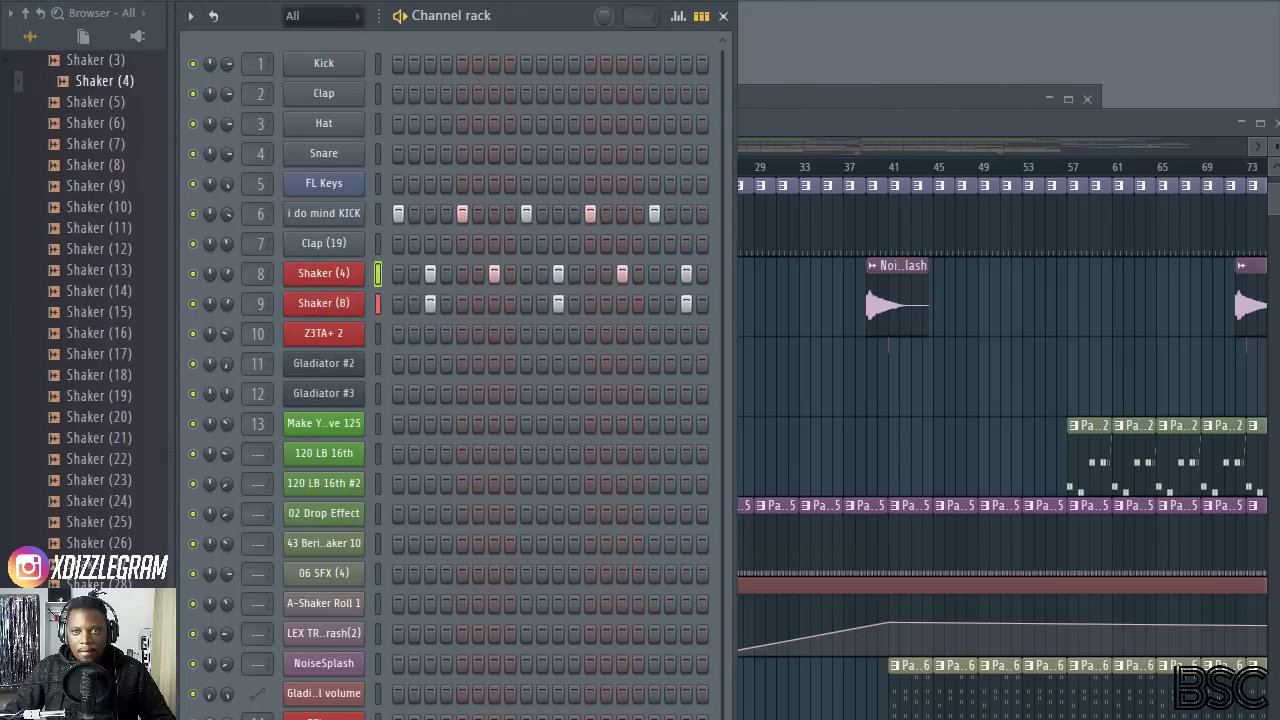
Step: Switch to the ESI ESP1010e control panel, raise the output 1/2 line level, and return to the channel rack
key(alt+Tab)
drag(702, 673, 700, 620)
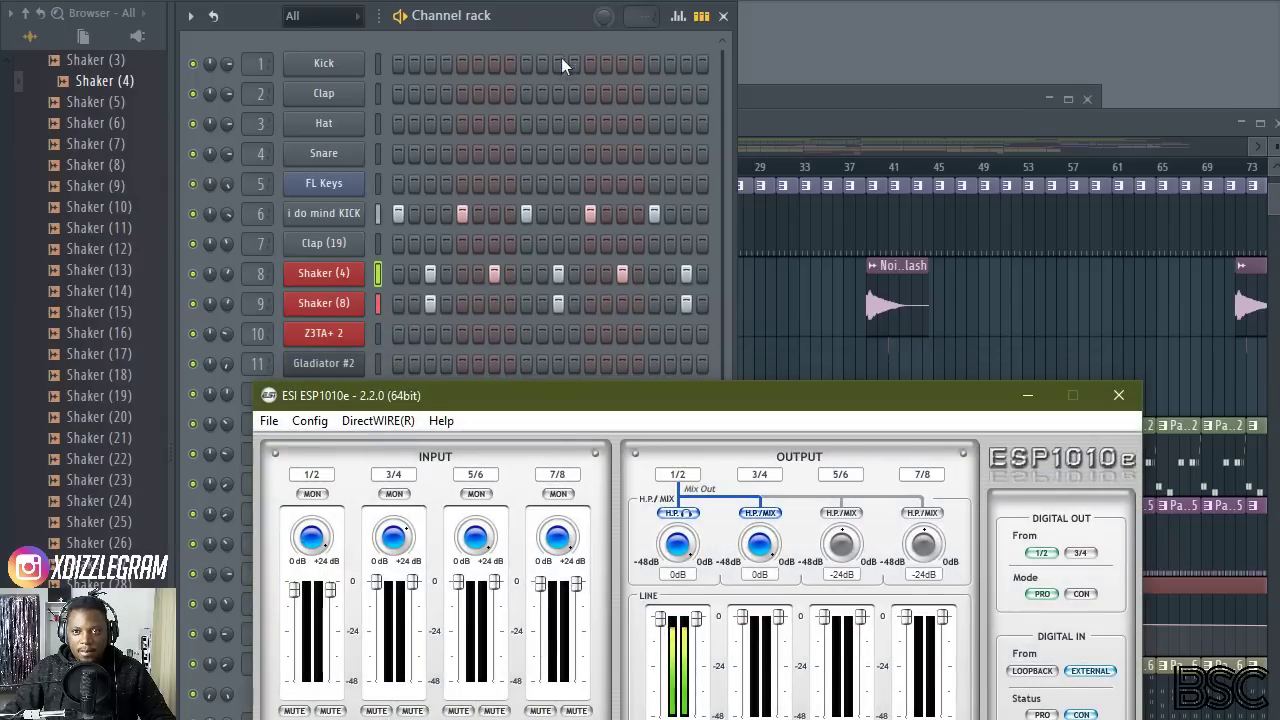
click(545, 18)
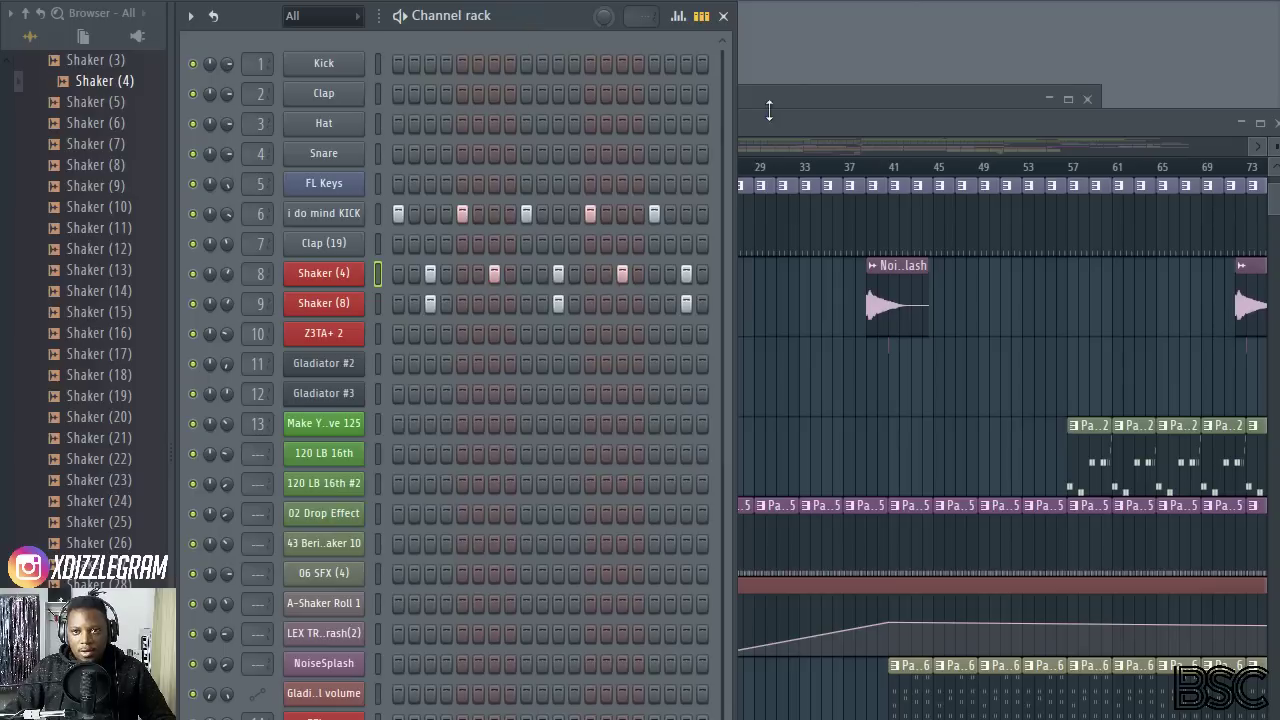
Step: Widen the channel rack across the workspace, mute the Shaker (4) and Shaker (8) channels, and narrow the browser slightly
drag(731, 110, 1243, 118)
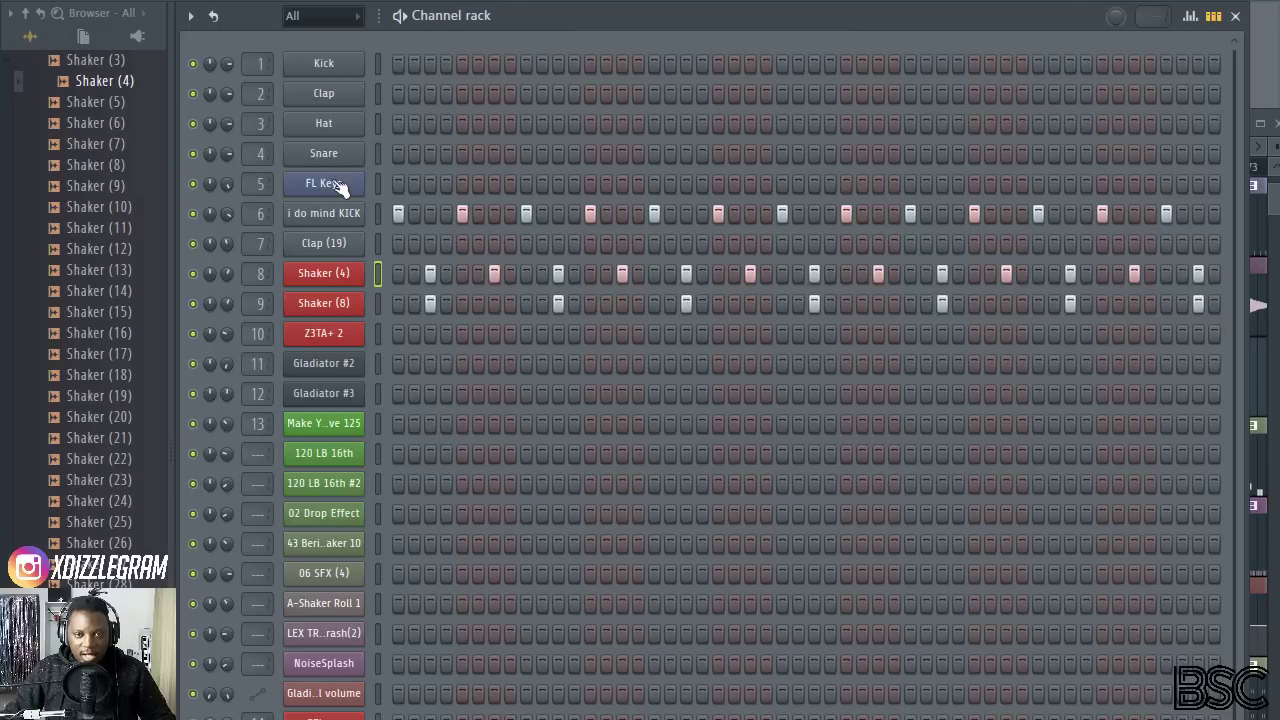
drag(193, 303, 193, 273)
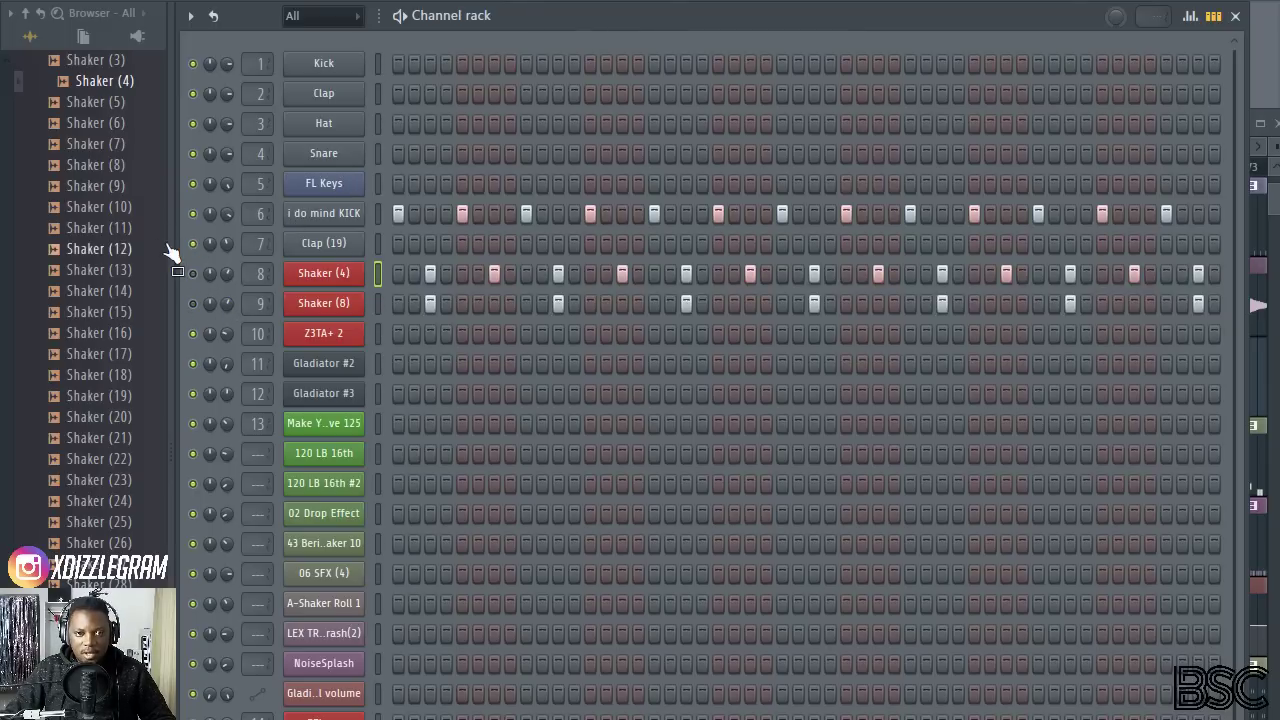
drag(167, 244, 155, 244)
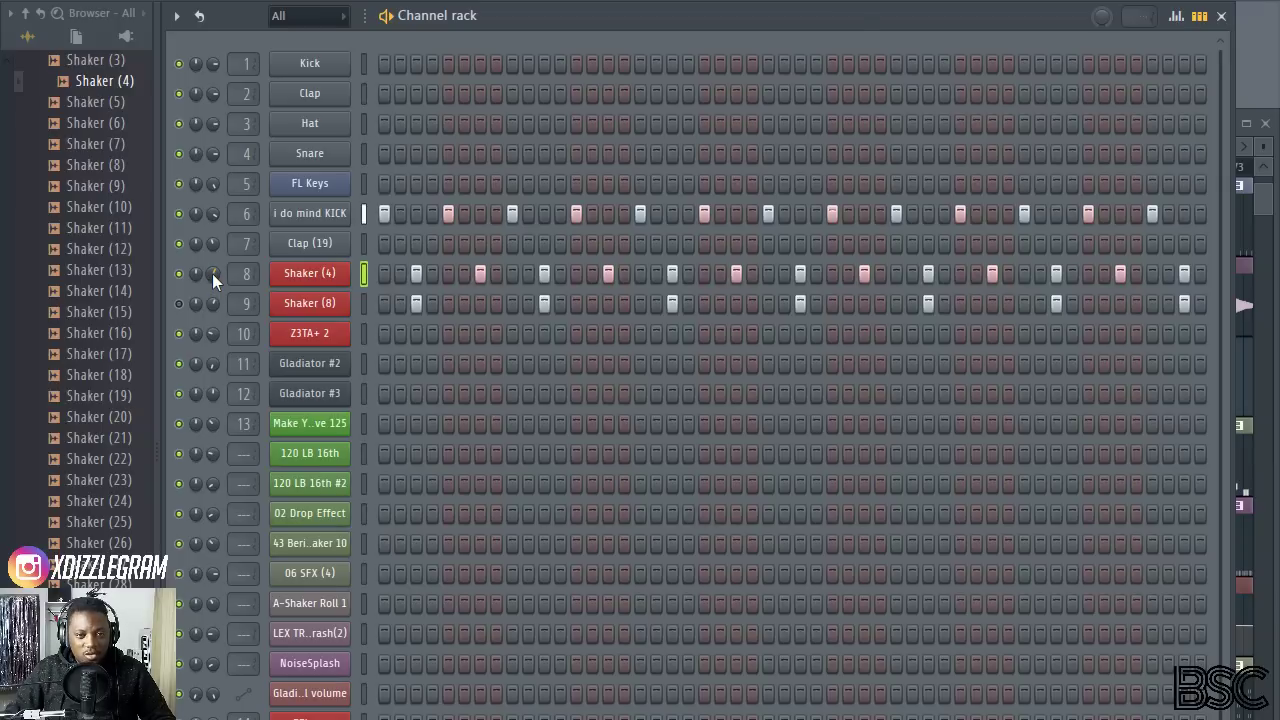
Step: Adjust the volume of the Shaker (4) channel, and unmute Shaker (8) and adjust its volume during playback
drag(212, 273, 212, 292)
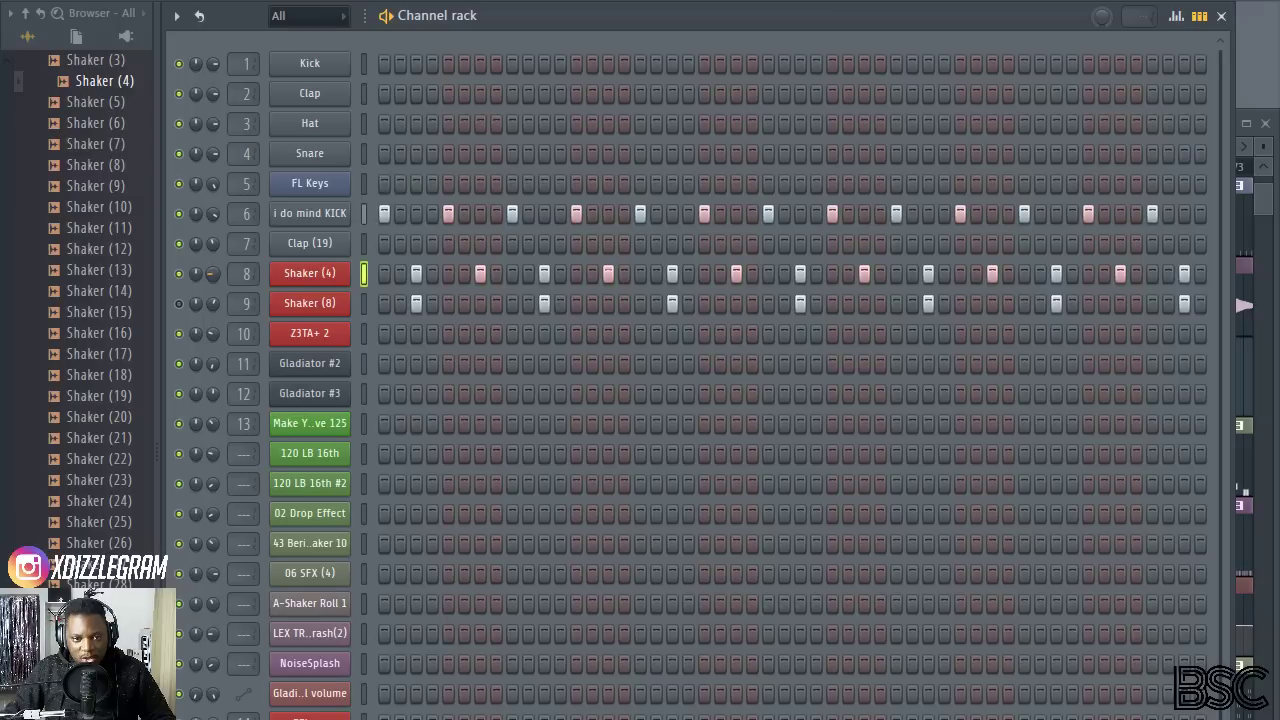
mouse_move(213, 273)
mouse_down()
mouse_move(213, 286)
mouse_move(212, 273)
mouse_up()
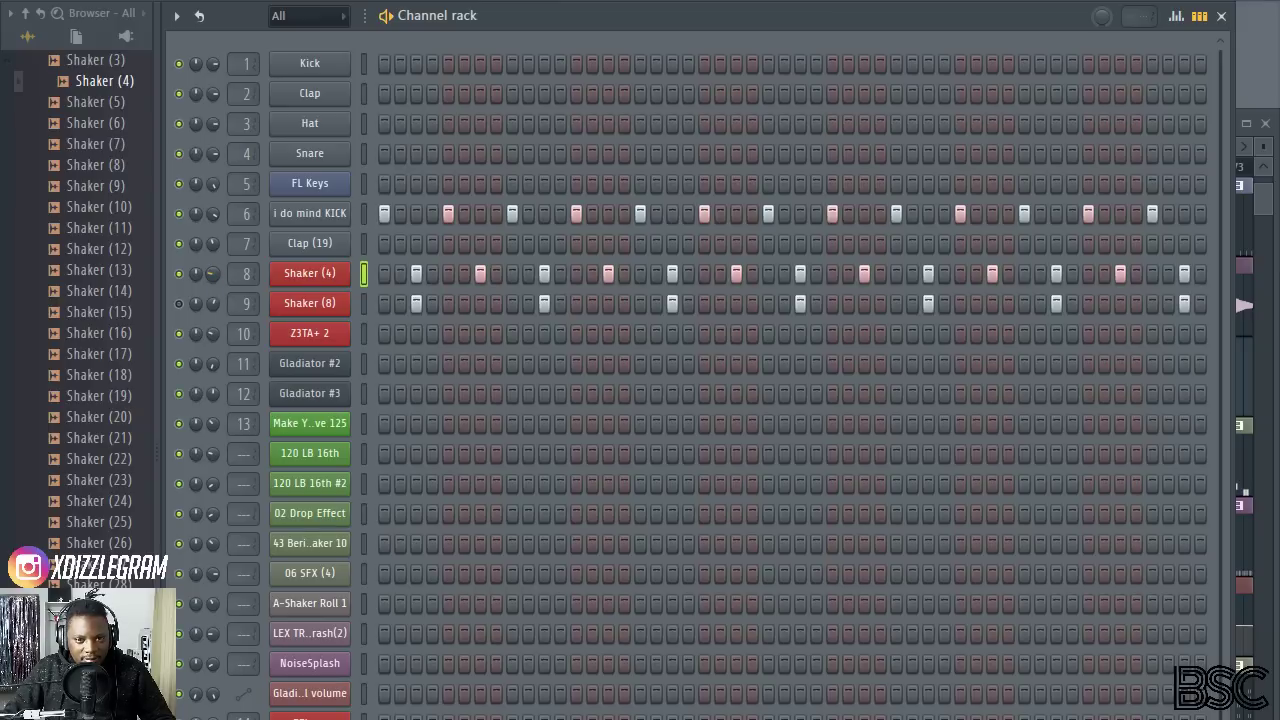
click(179, 303)
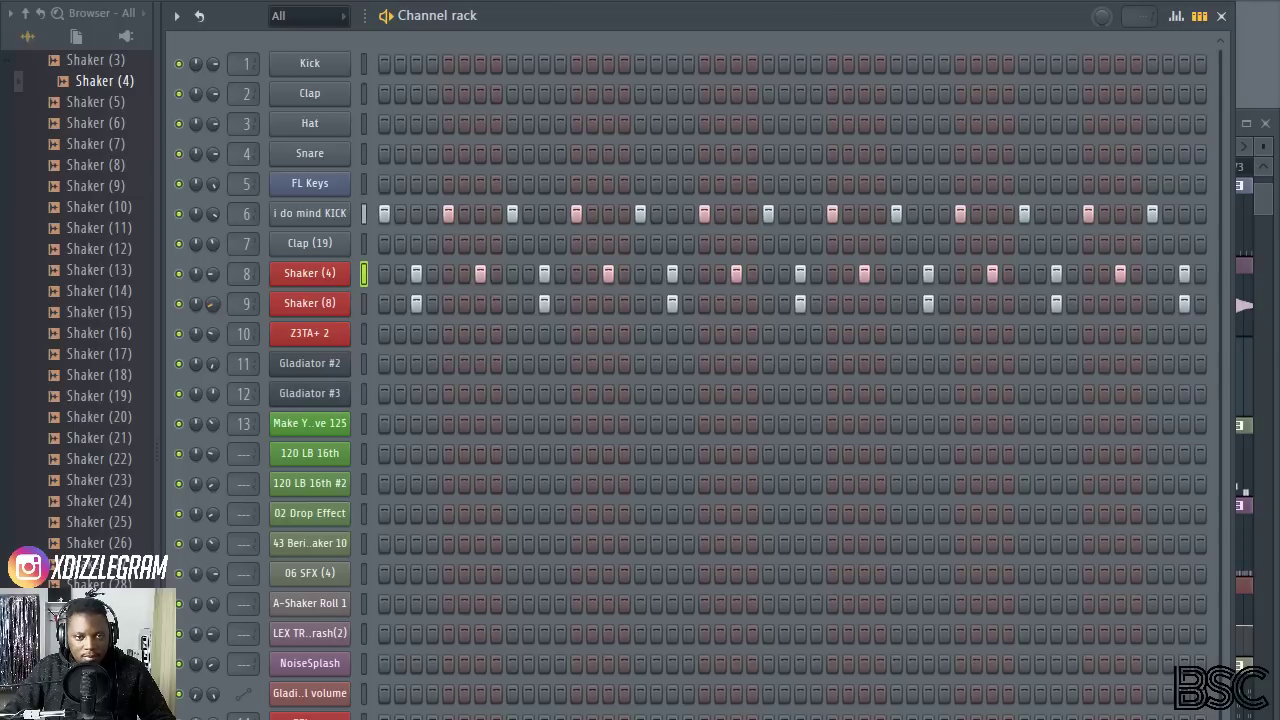
drag(212, 307, 213, 304)
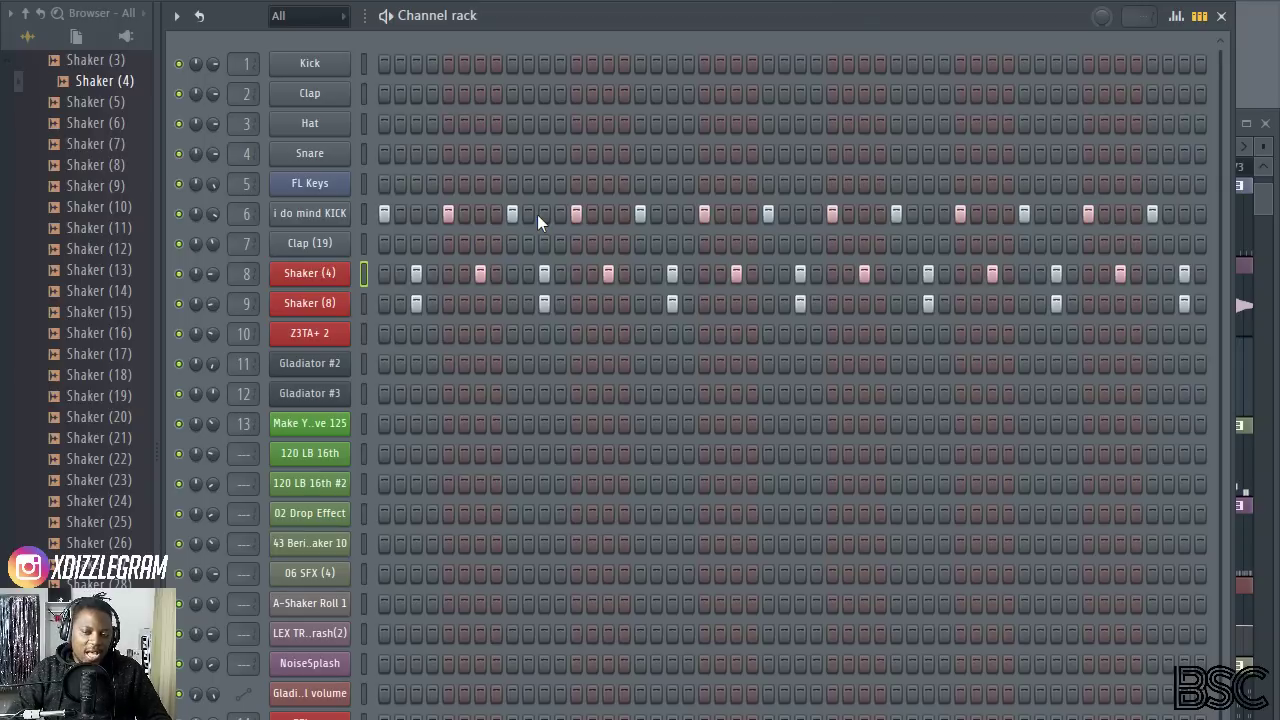
Step: Show the playlist, solo Track 9 with the Pattern 5 clips, and play the song from the start
key(F5)
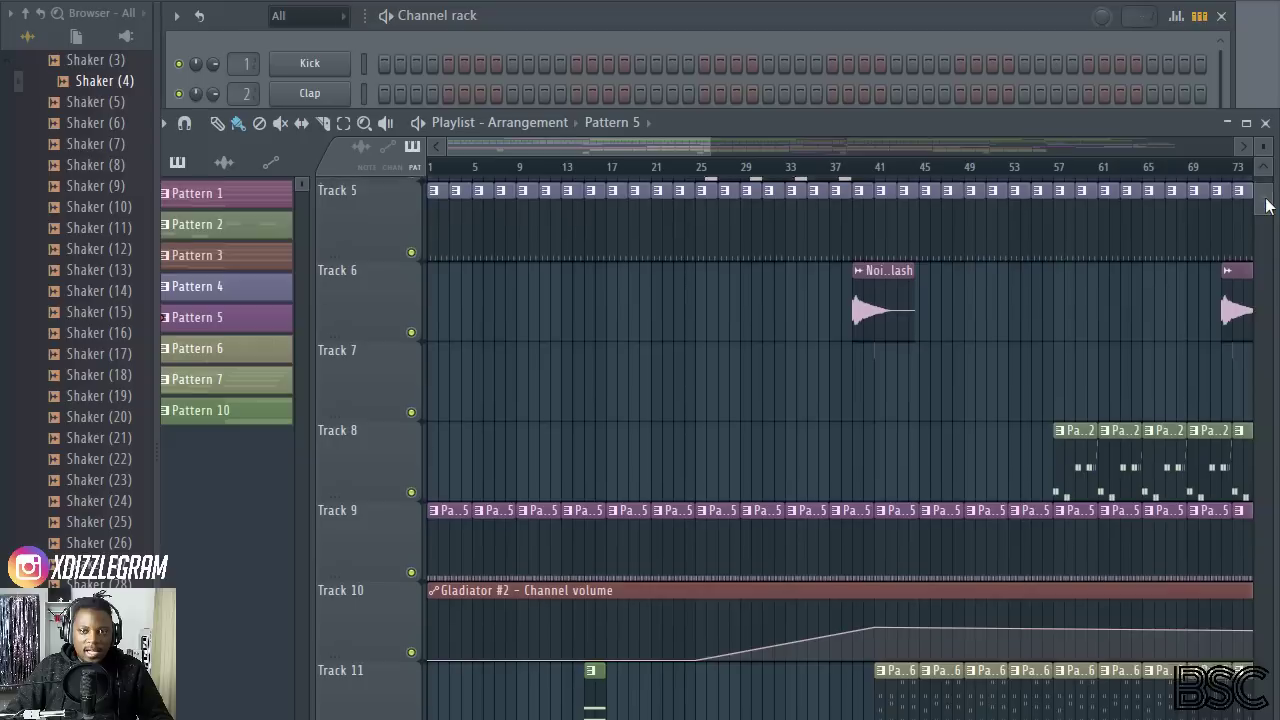
scroll(668, 190, down, 1)
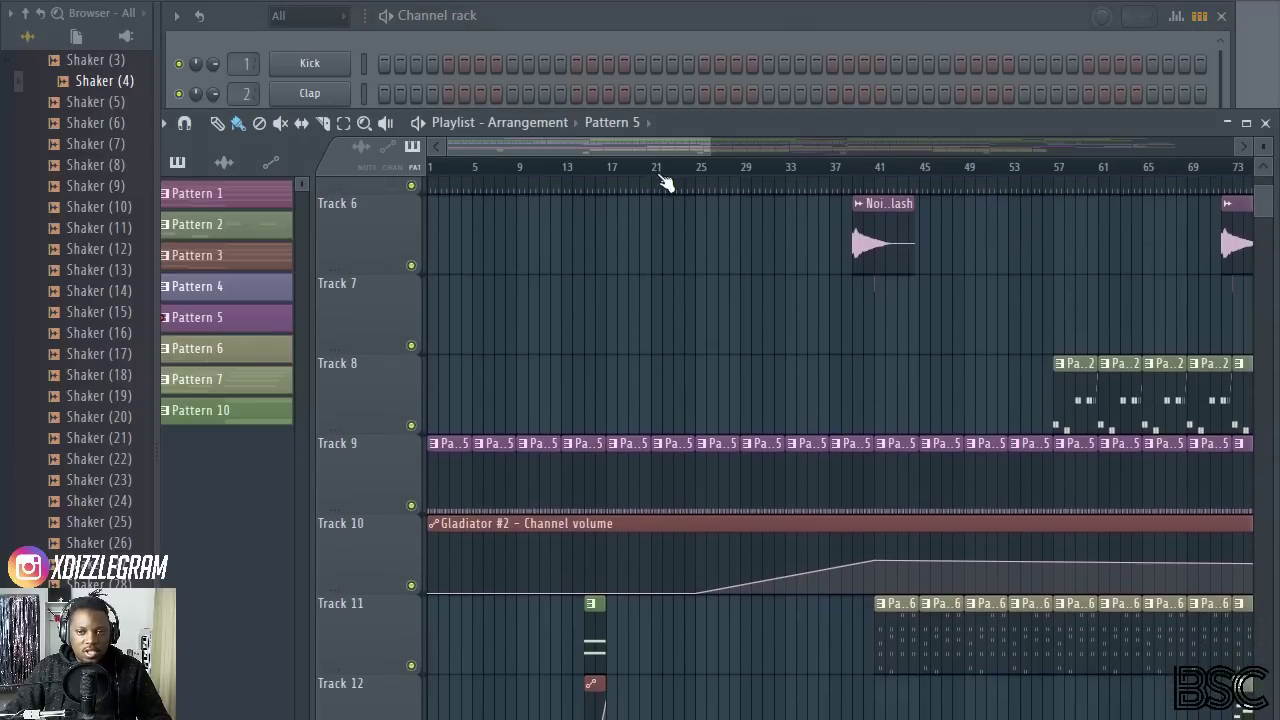
scroll(663, 182, down, 3)
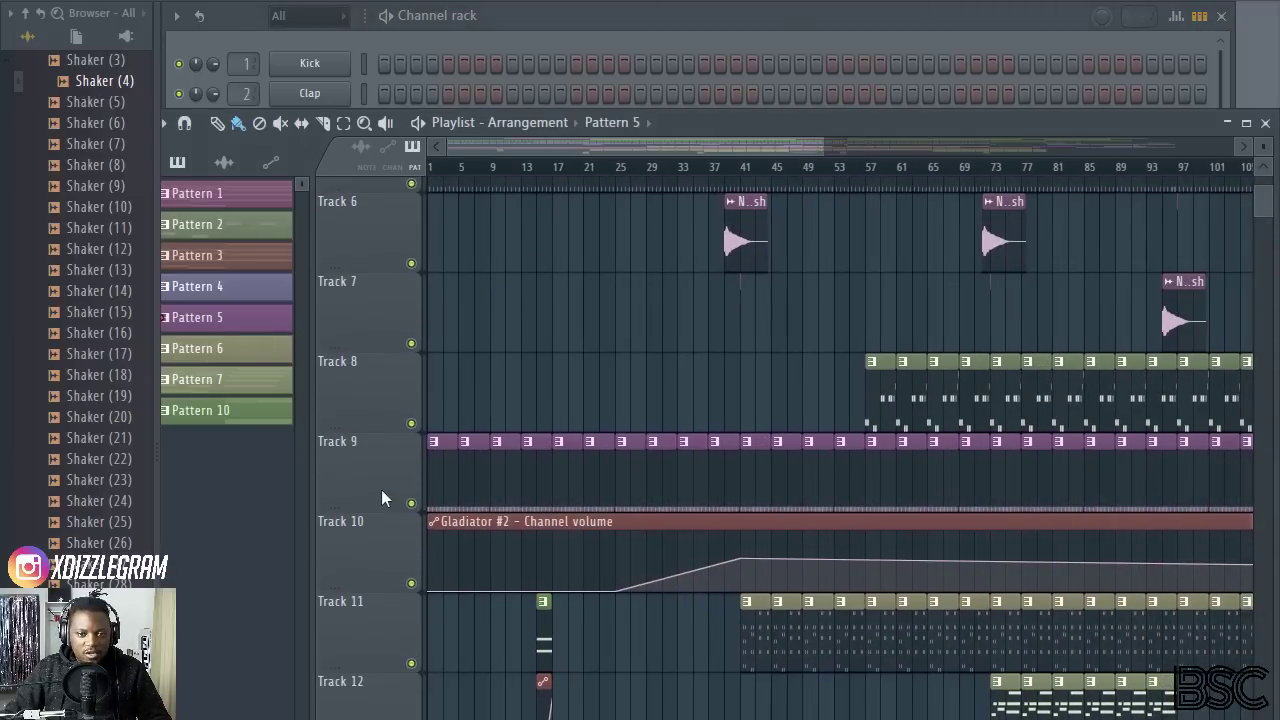
right_click(412, 504)
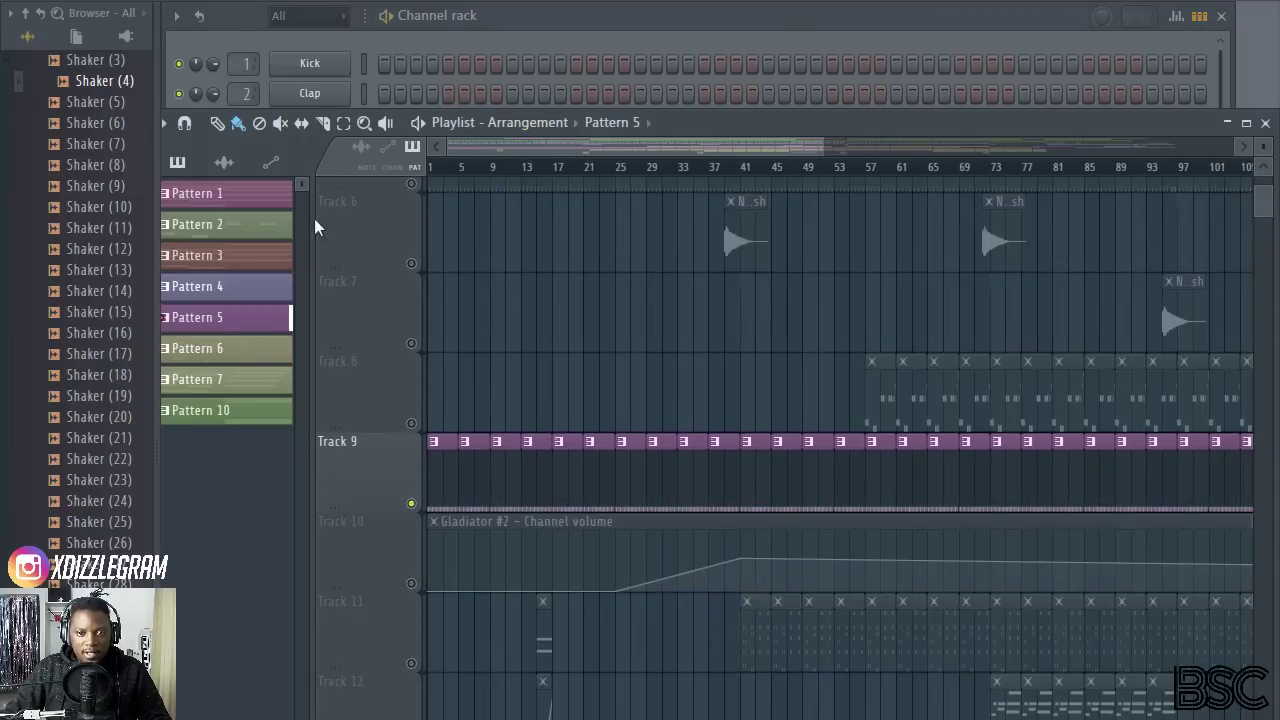
key(space)
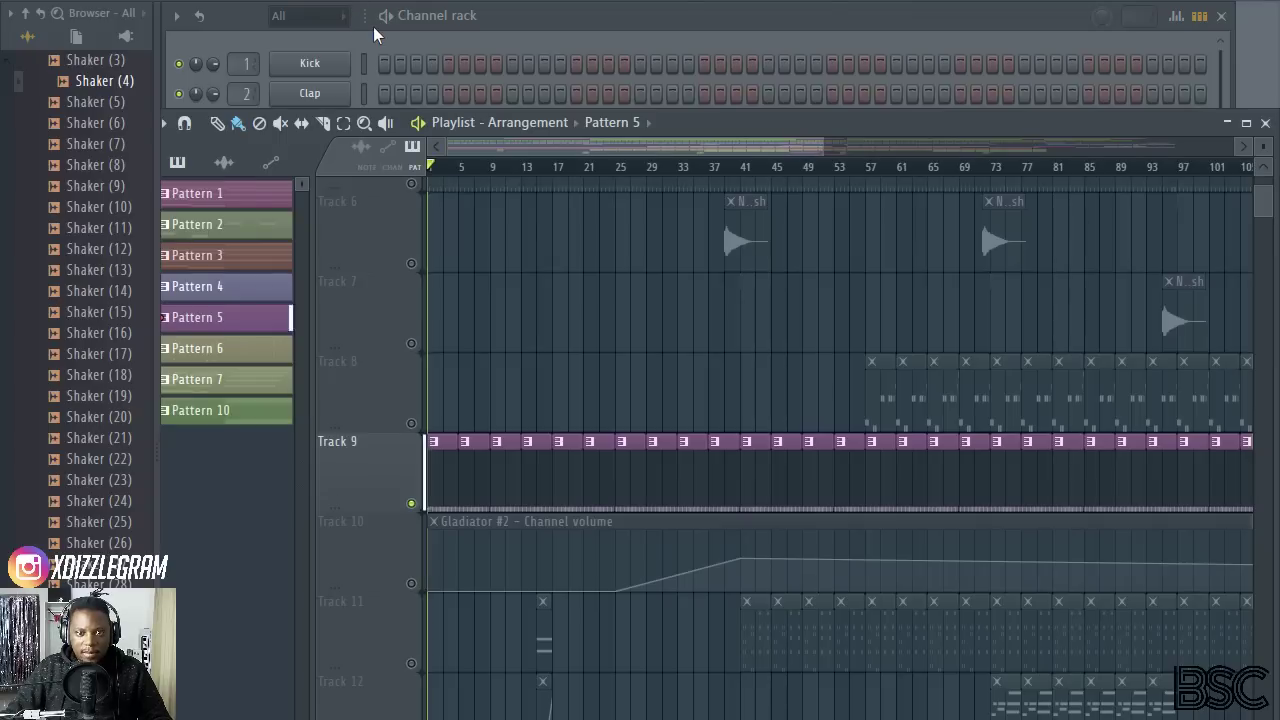
Step: Select bars 73 to 96 on the playlist timeline and play that section with Track 9 soloed
scroll(822, 176, down, 4)
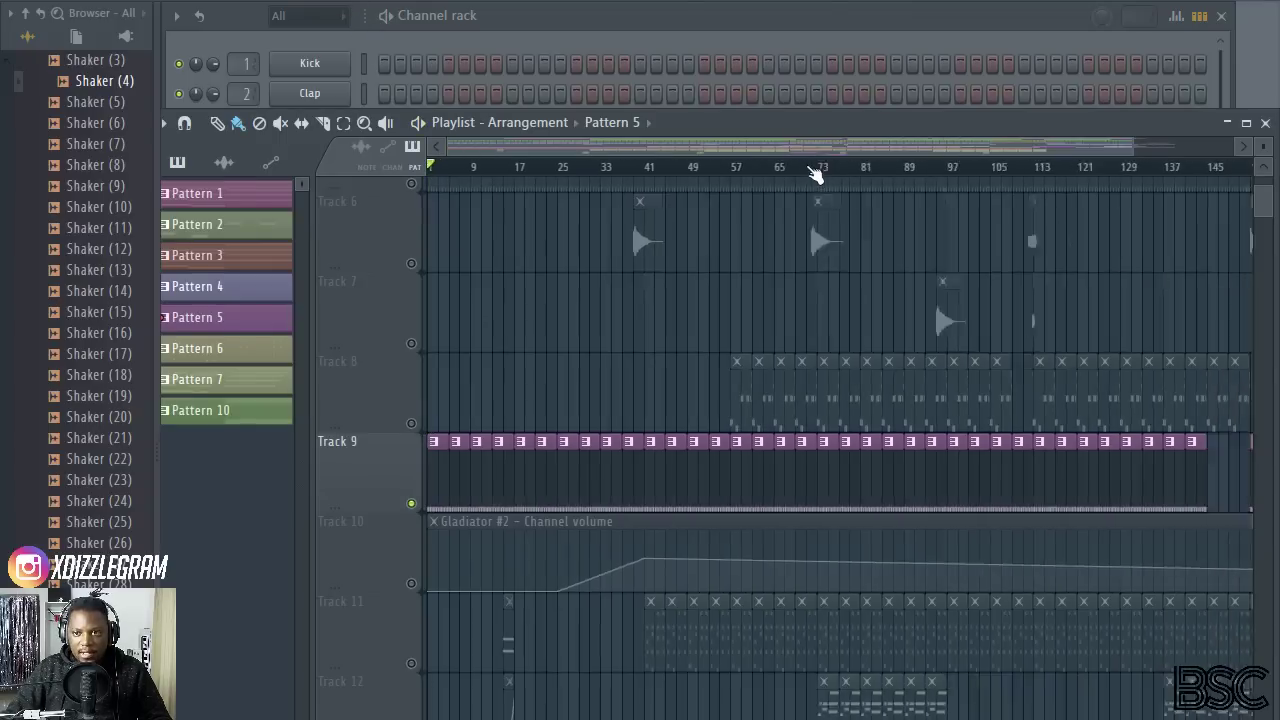
scroll(806, 188, up, 3)
scroll(738, 172, up, 2)
scroll(765, 205, down, 4)
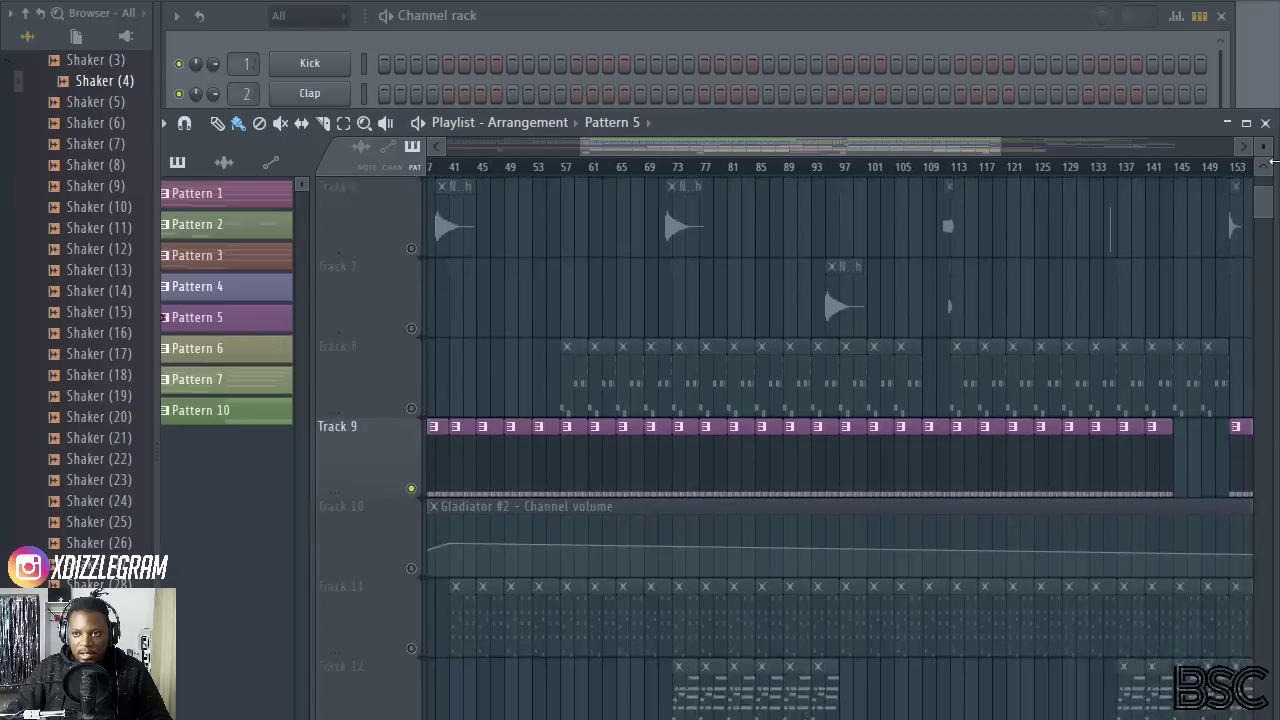
drag(1262, 148, 1262, 144)
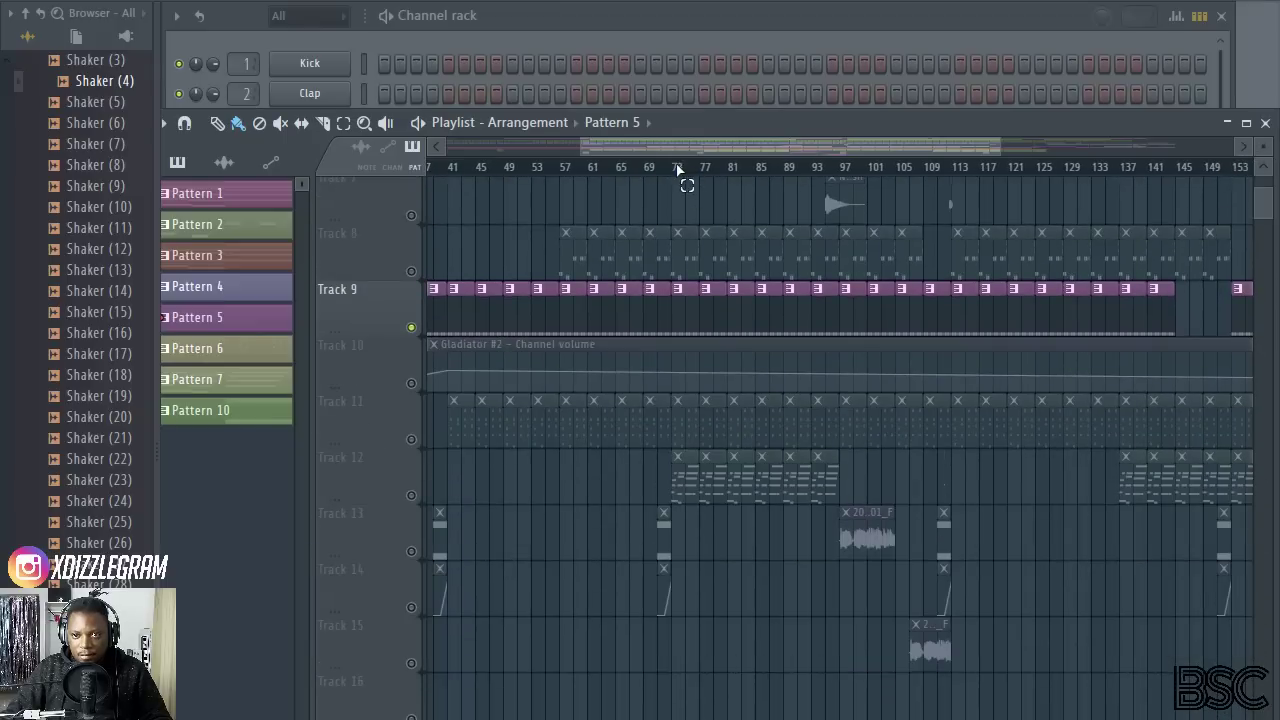
drag(677, 170, 838, 172)
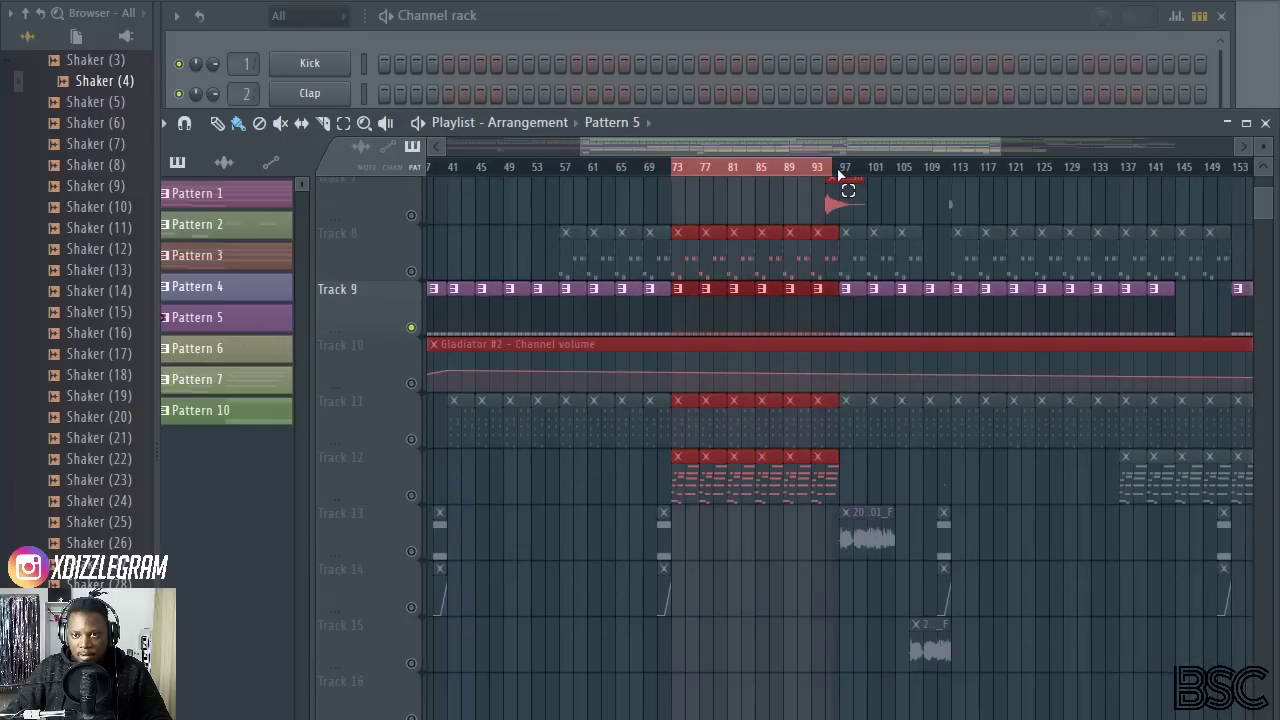
scroll(703, 175, up, 4)
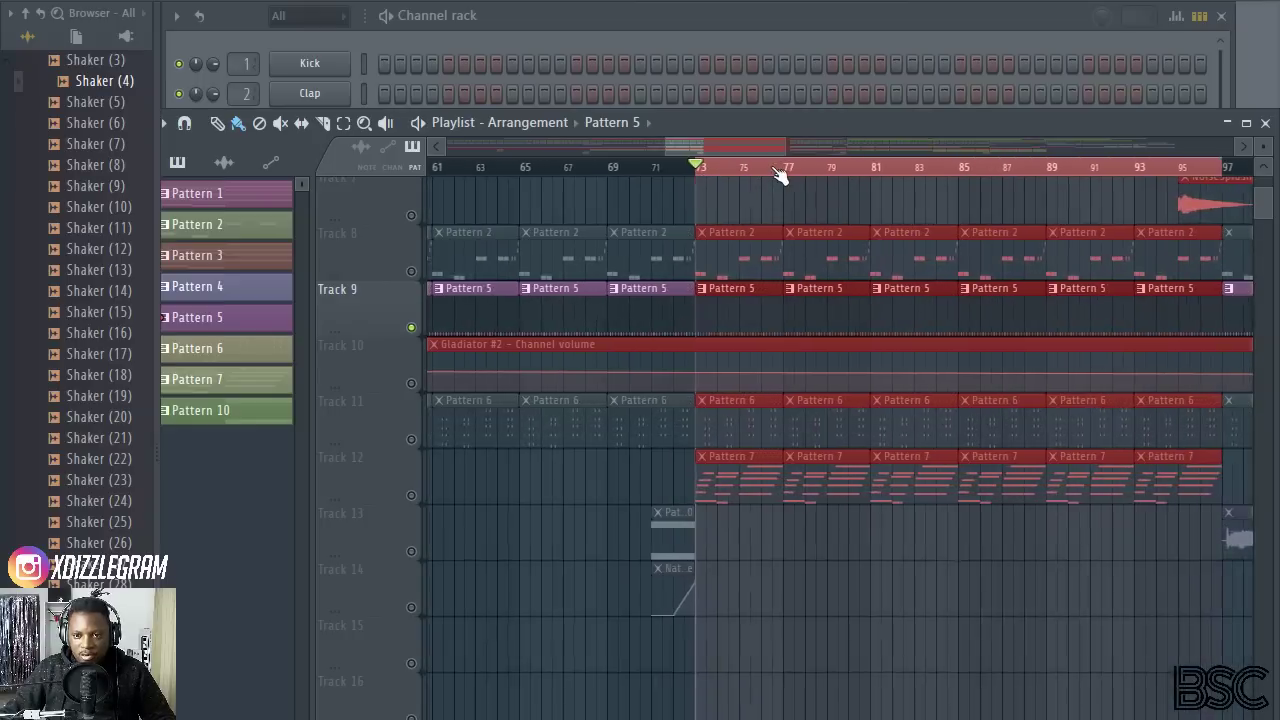
key(space)
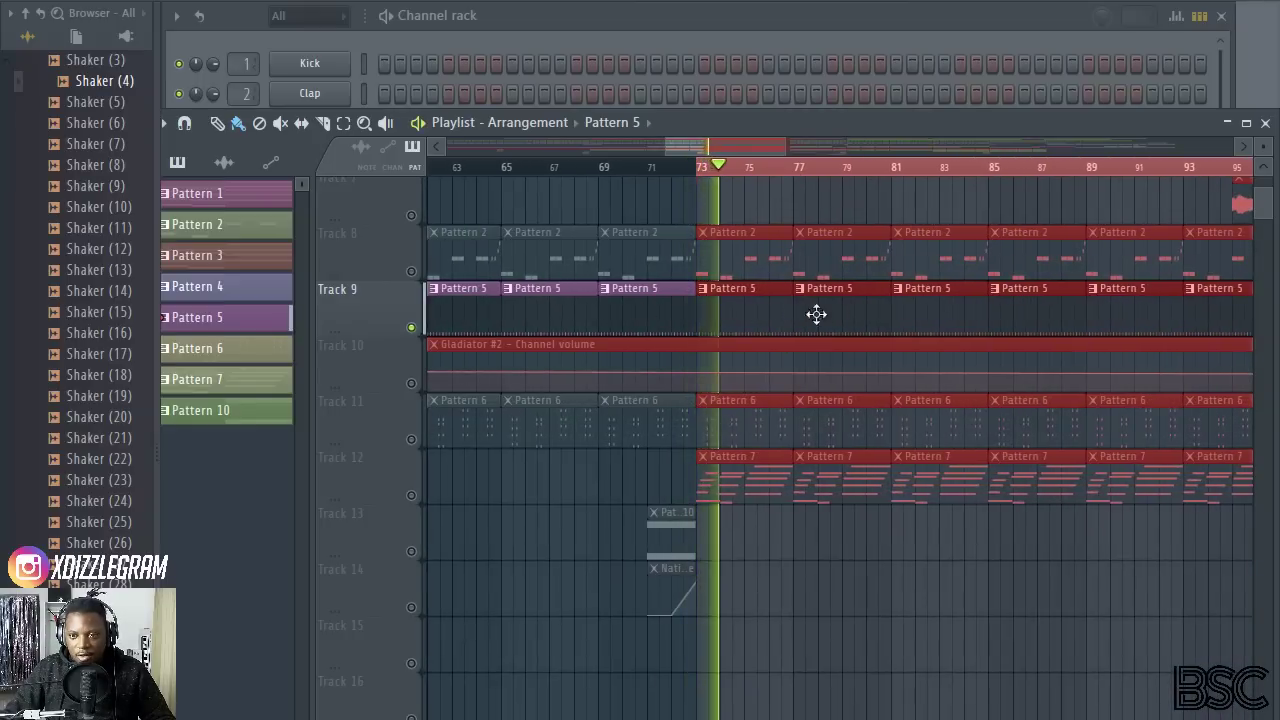
Step: Unmute Track 5 alongside the soloed Track 9 during playback and open its Pattern 4 clip for editing
scroll(800, 315, up, 4)
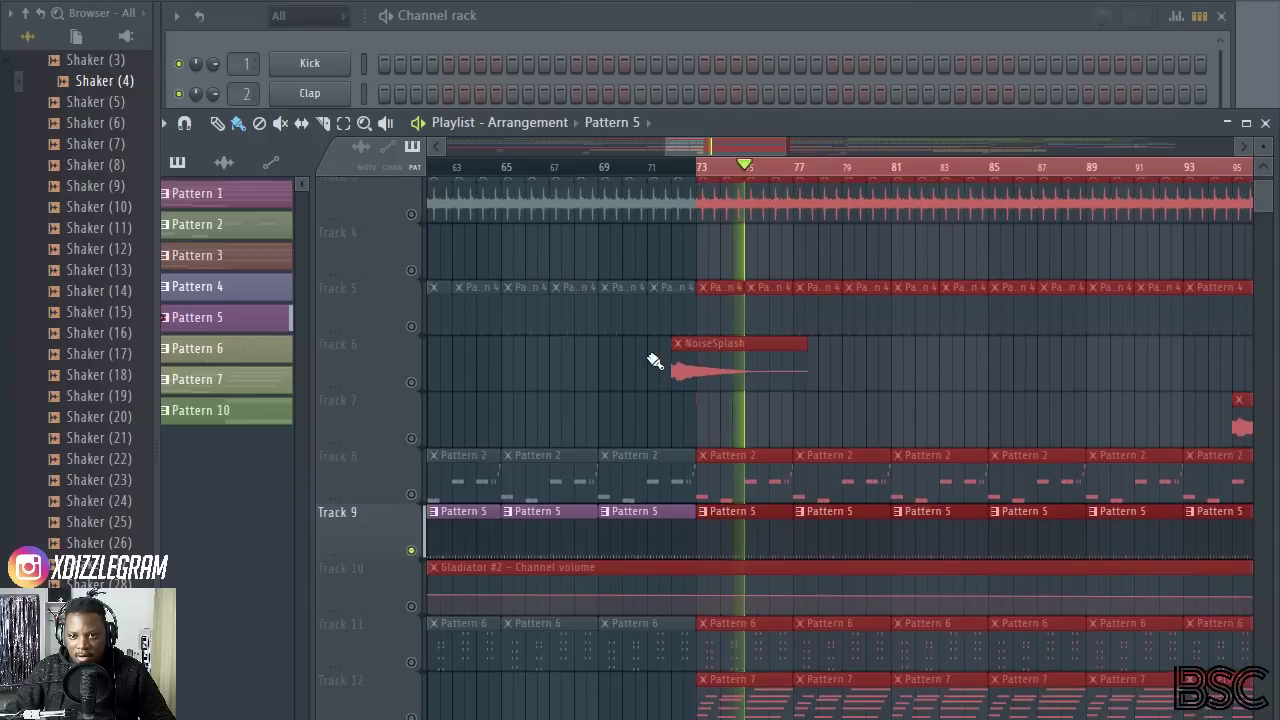
scroll(770, 170, up, 3)
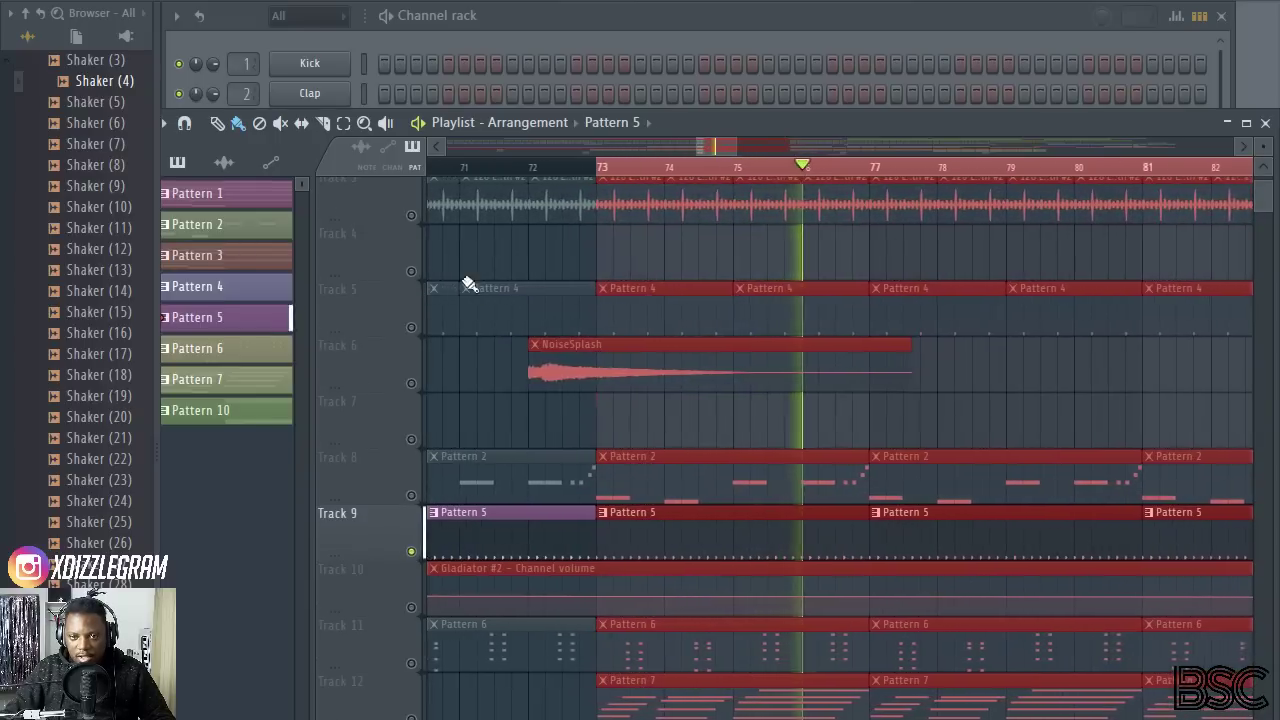
click(411, 328)
double_click(677, 320)
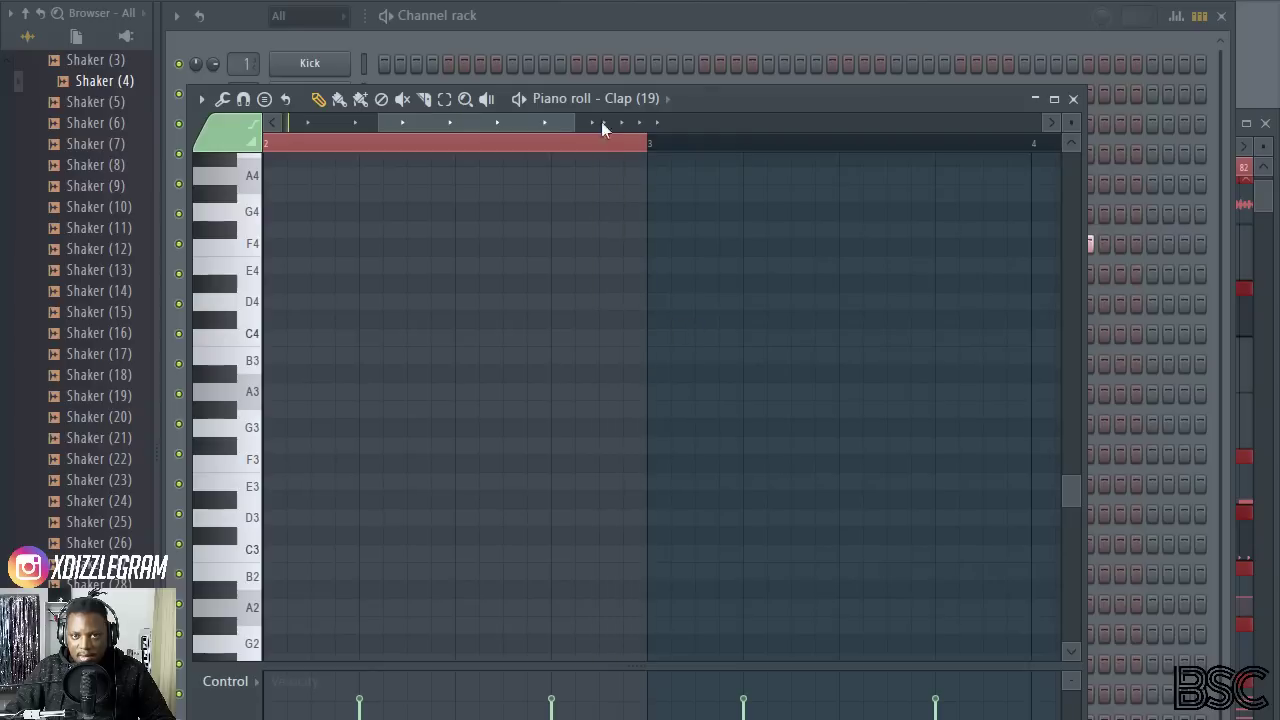
Step: Show the channel rack and adjust the volume of the Clap (19) channel while the song plays
click(681, 25)
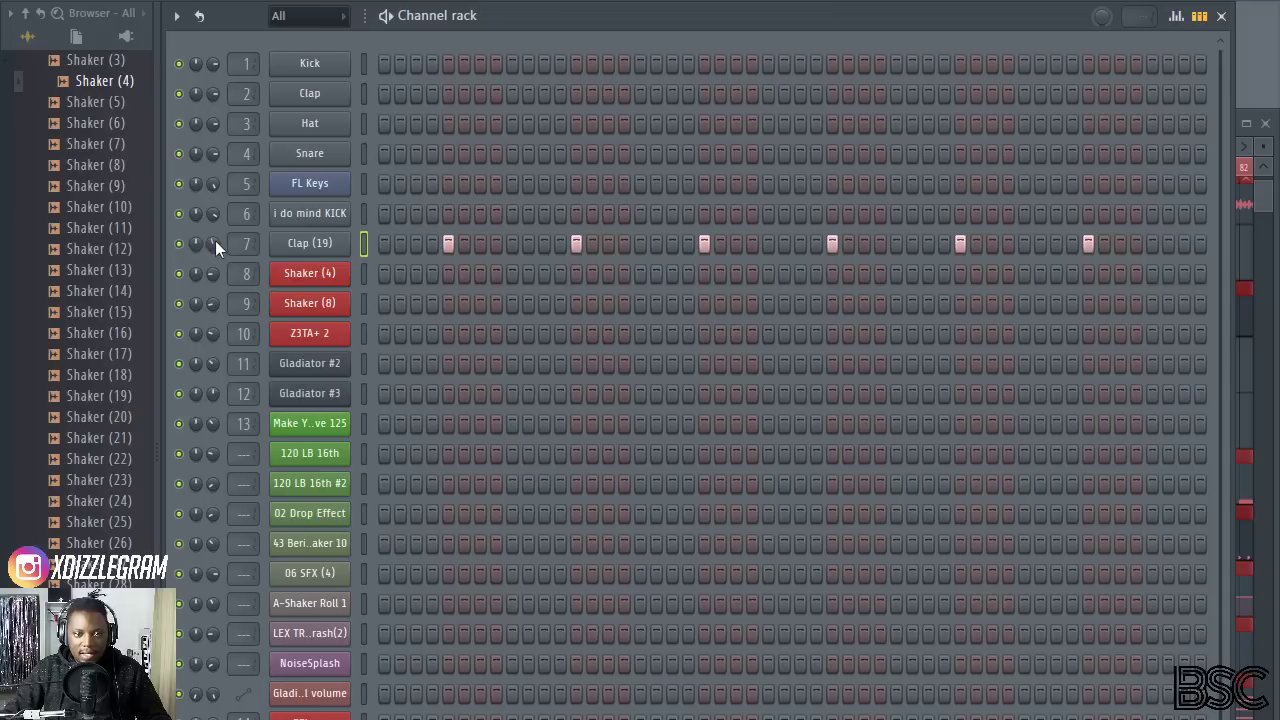
key(space)
drag(215, 243, 215, 286)
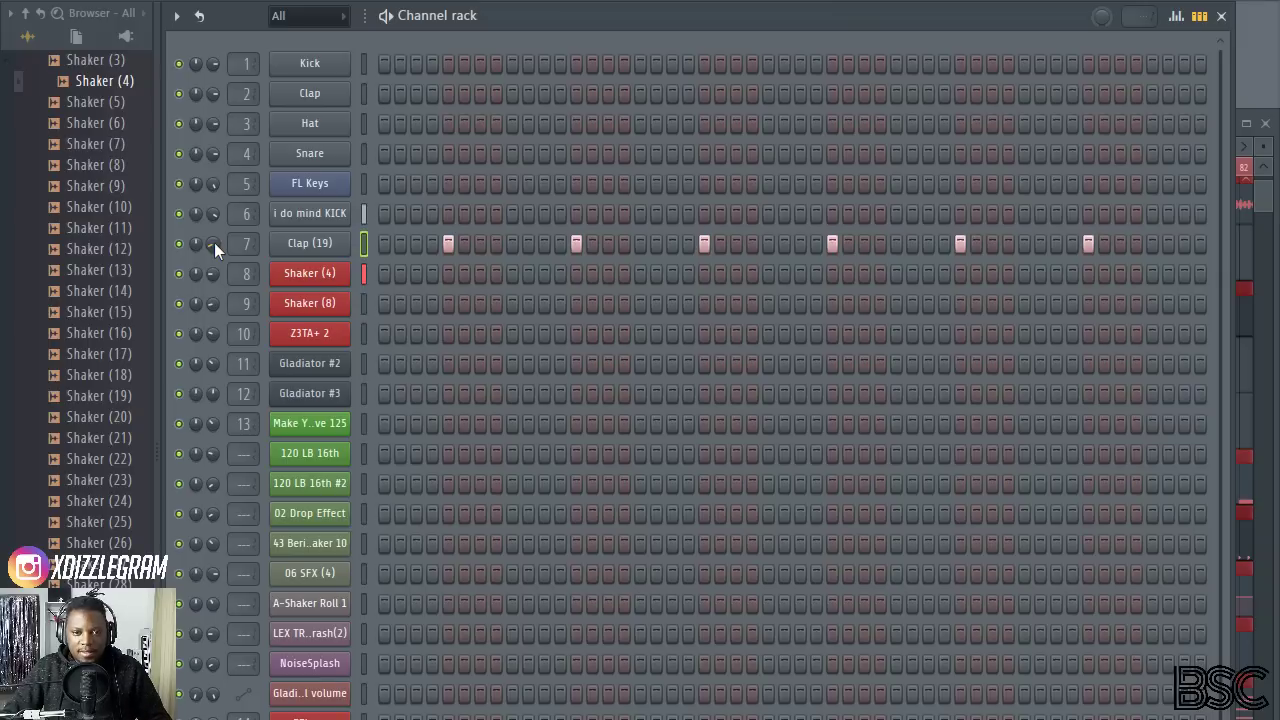
drag(214, 245, 214, 251)
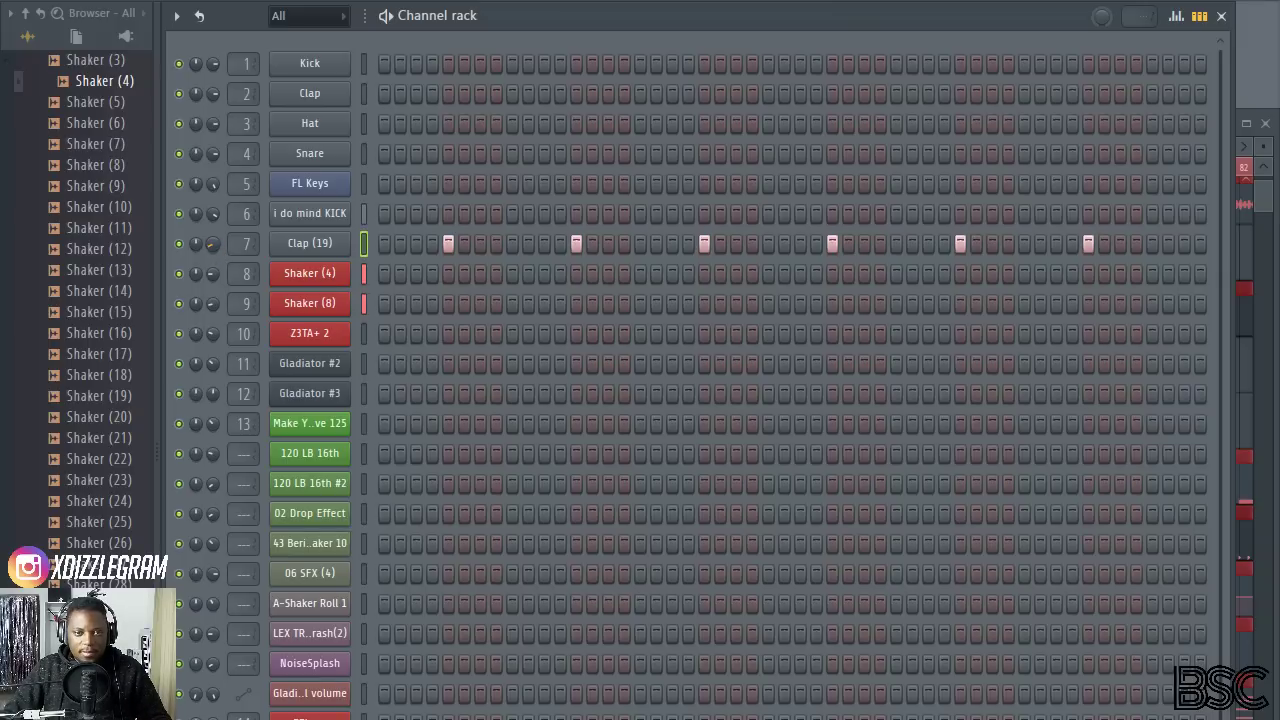
Step: Unmute Track 3 in the playlist, check the 120 LB 16th #2 clip's channel settings during playback, and stop the song
click(1267, 205)
scroll(630, 260, up, 3)
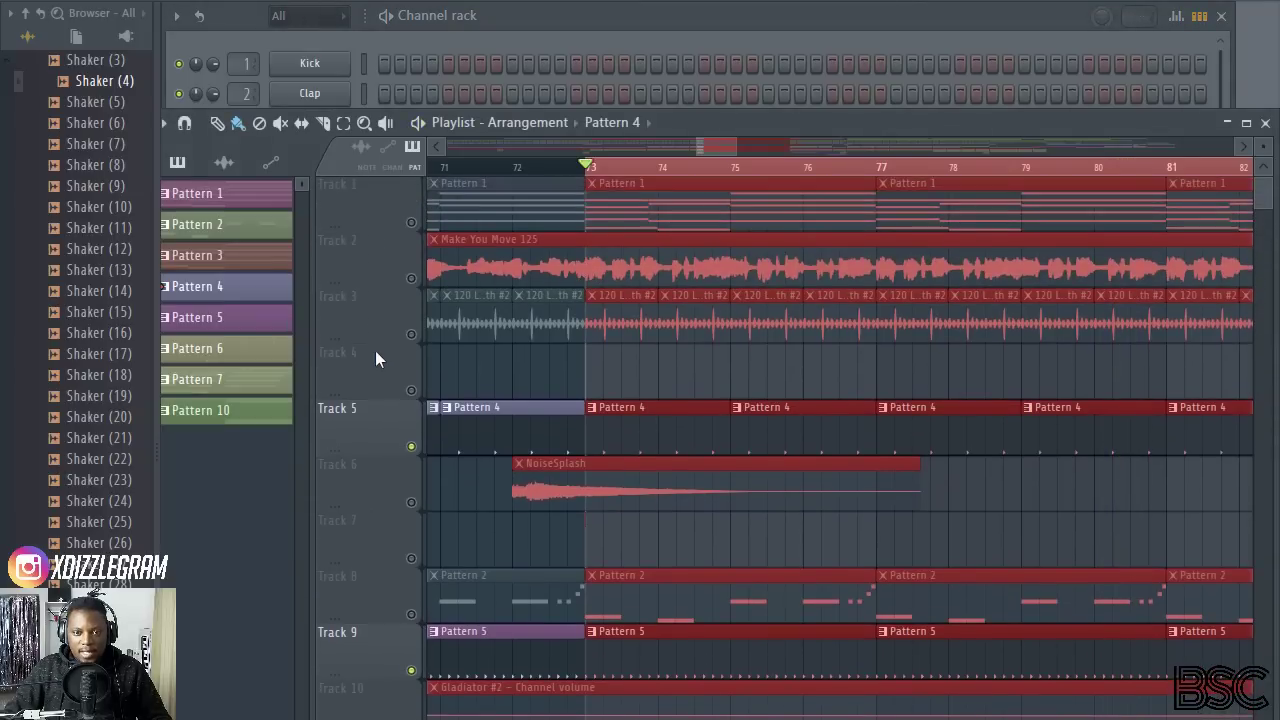
click(411, 334)
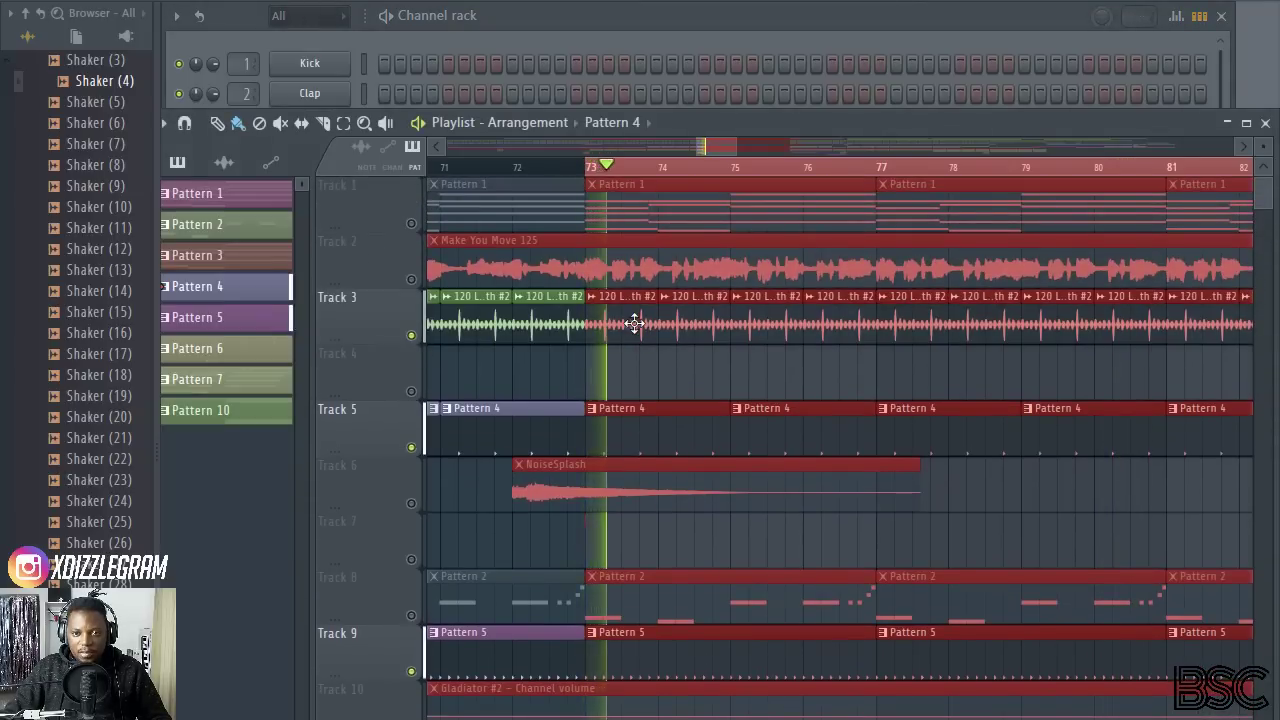
double_click(634, 322)
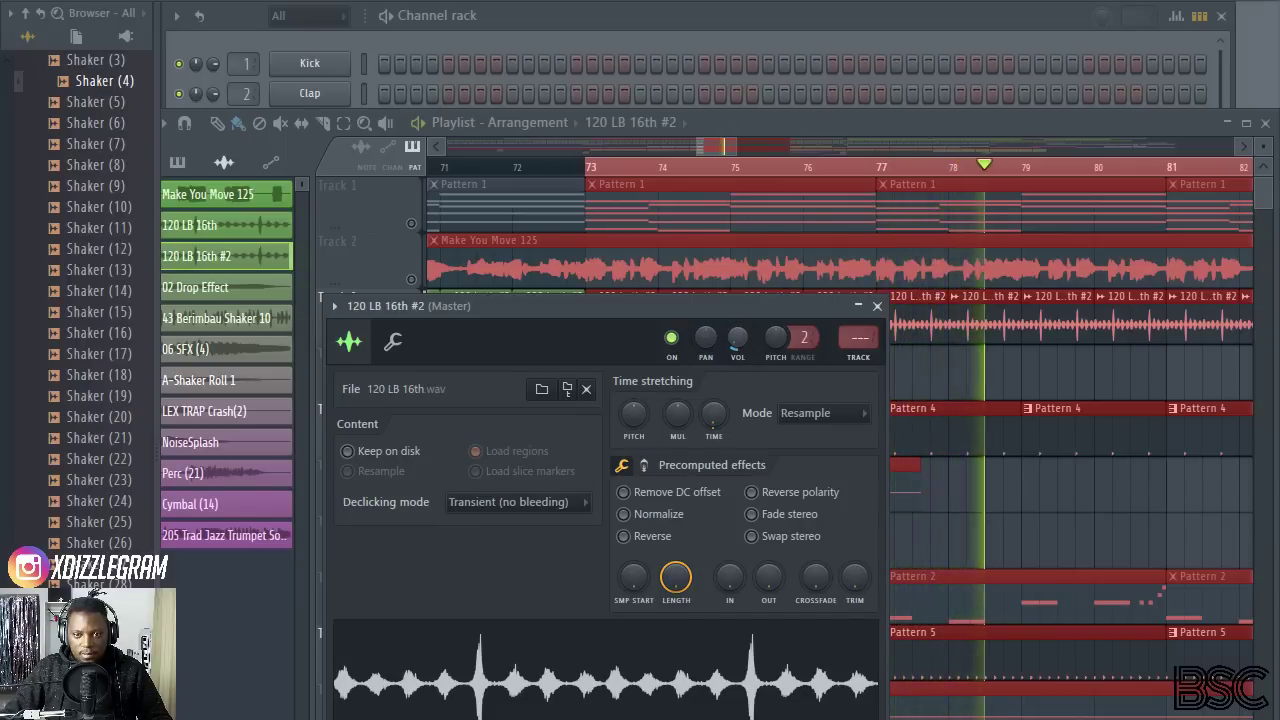
key(space)
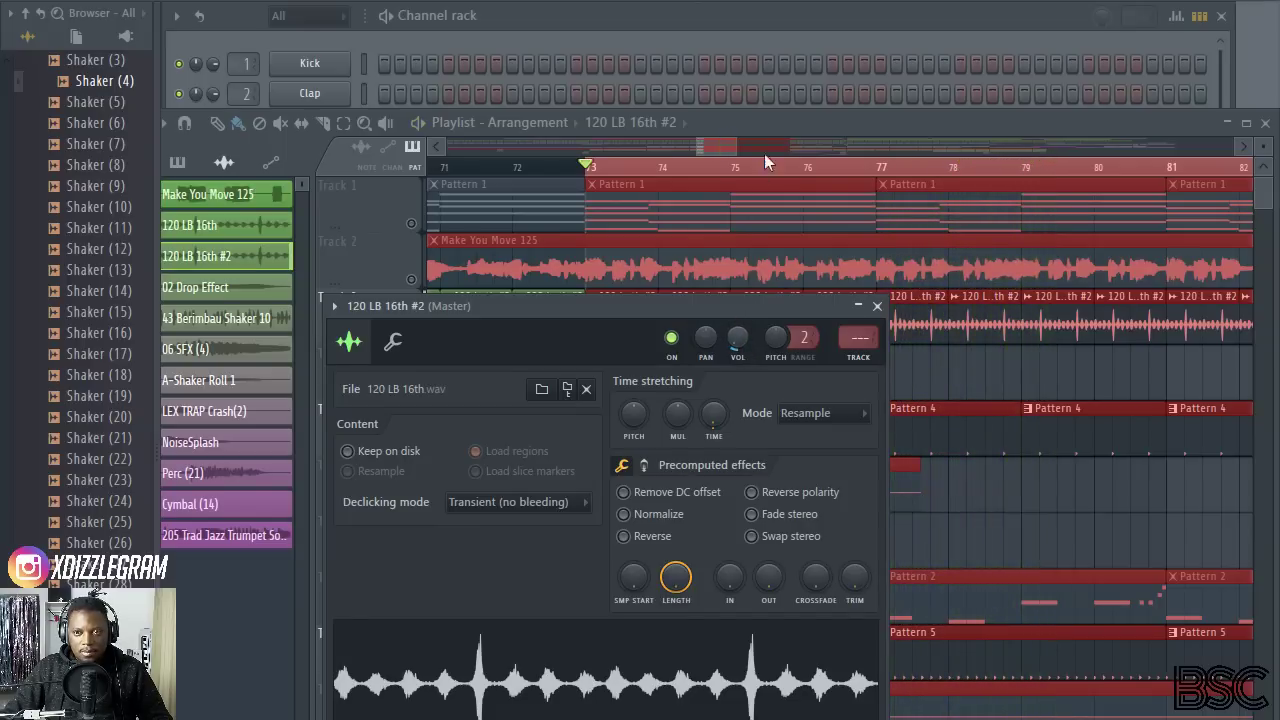
click(764, 153)
Step: Examine the active drum tracks in bars 73 to 96 and their channels, moving the playlist window higher in the workspace
scroll(763, 255, down, 5)
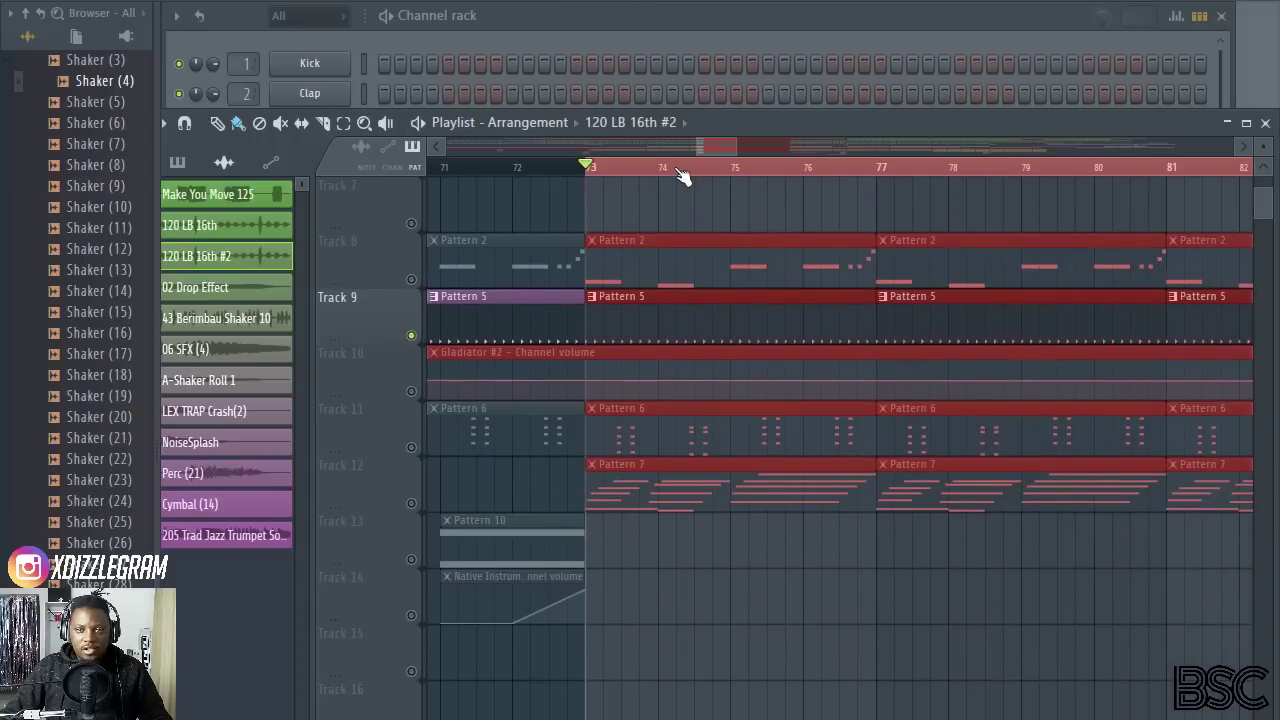
scroll(680, 175, down, 2)
scroll(672, 297, up, 5)
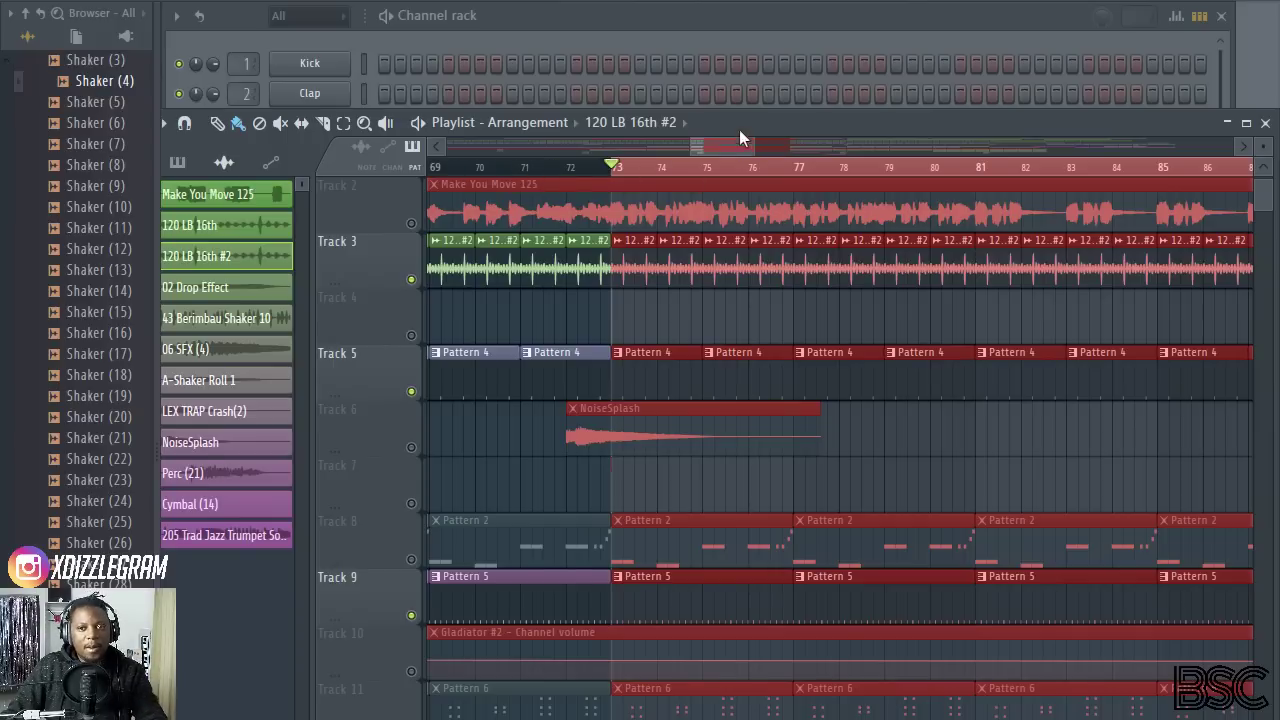
click(641, 22)
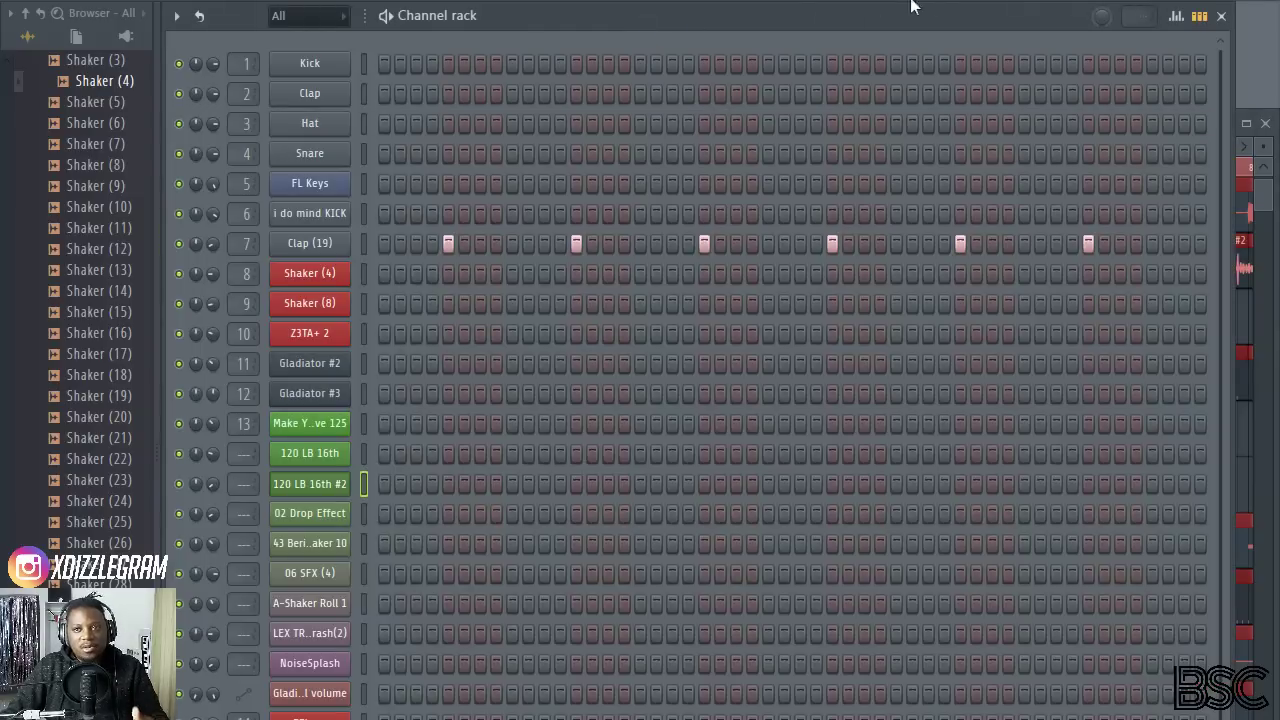
click(1006, 0)
click(1254, 198)
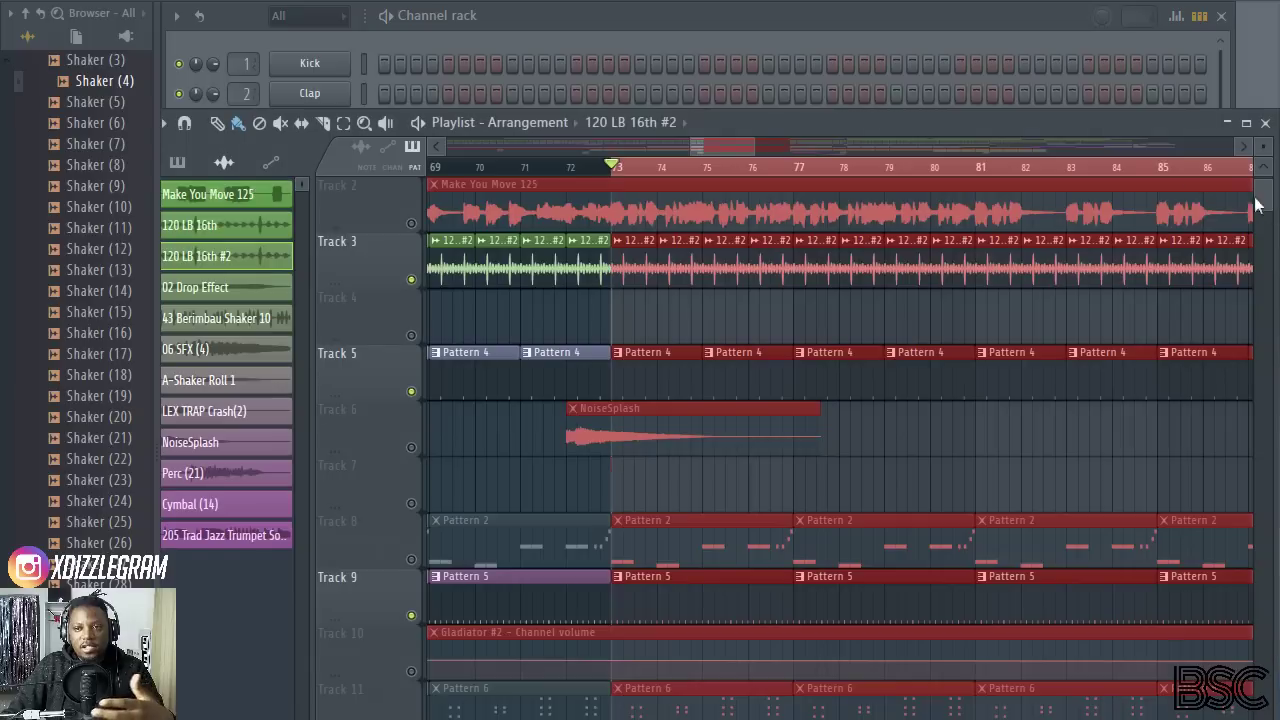
drag(782, 124, 758, 66)
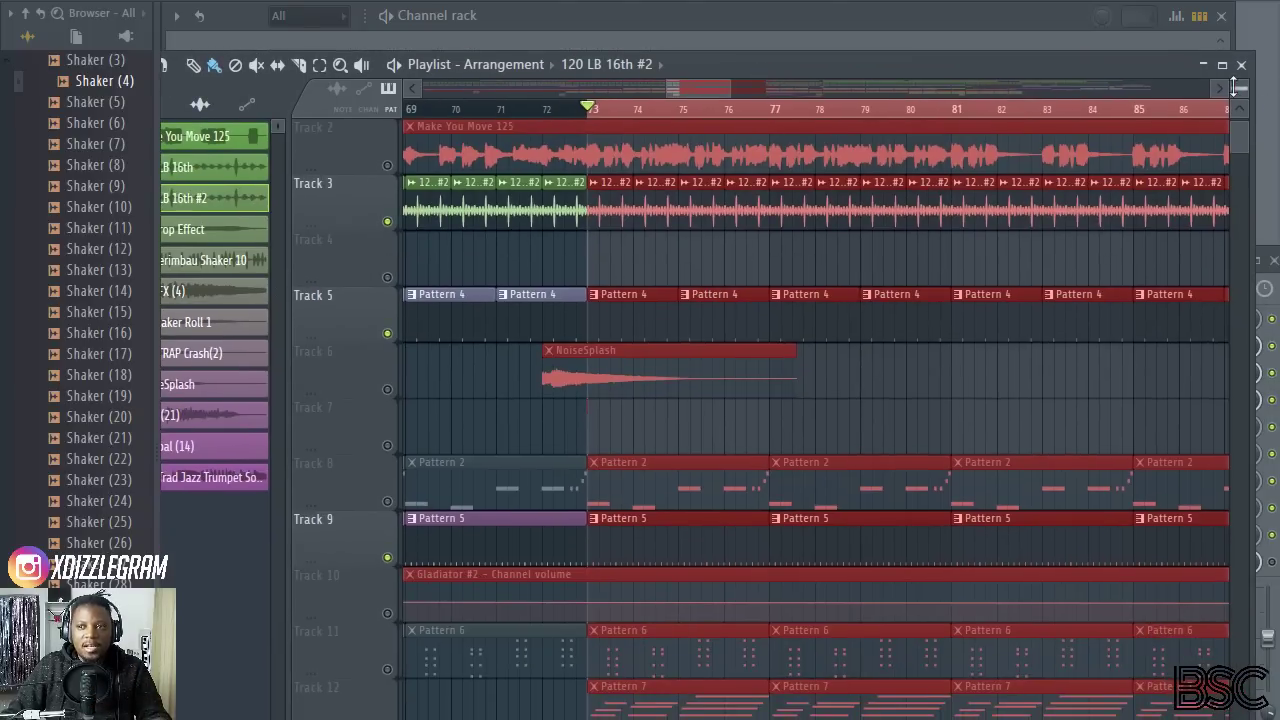
scroll(1238, 90, down, 2)
scroll(635, 120, down, 3)
scroll(652, 162, up, 1)
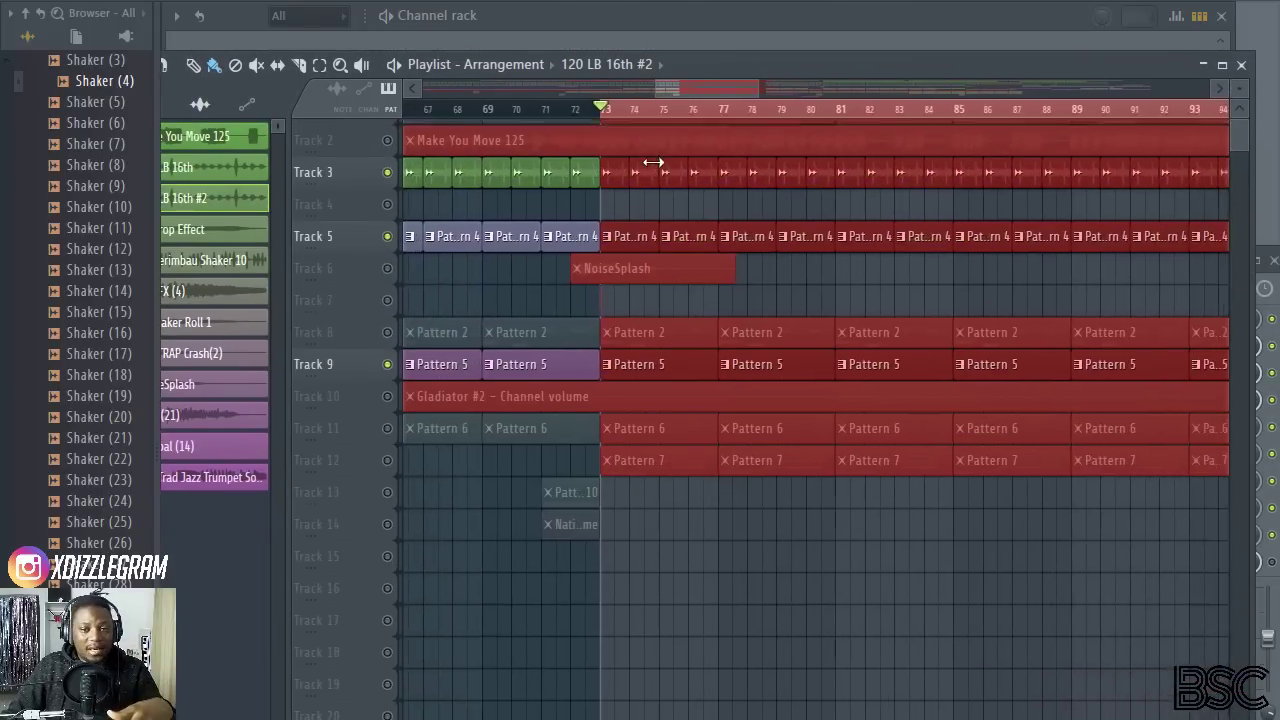
scroll(1240, 92, up, 2)
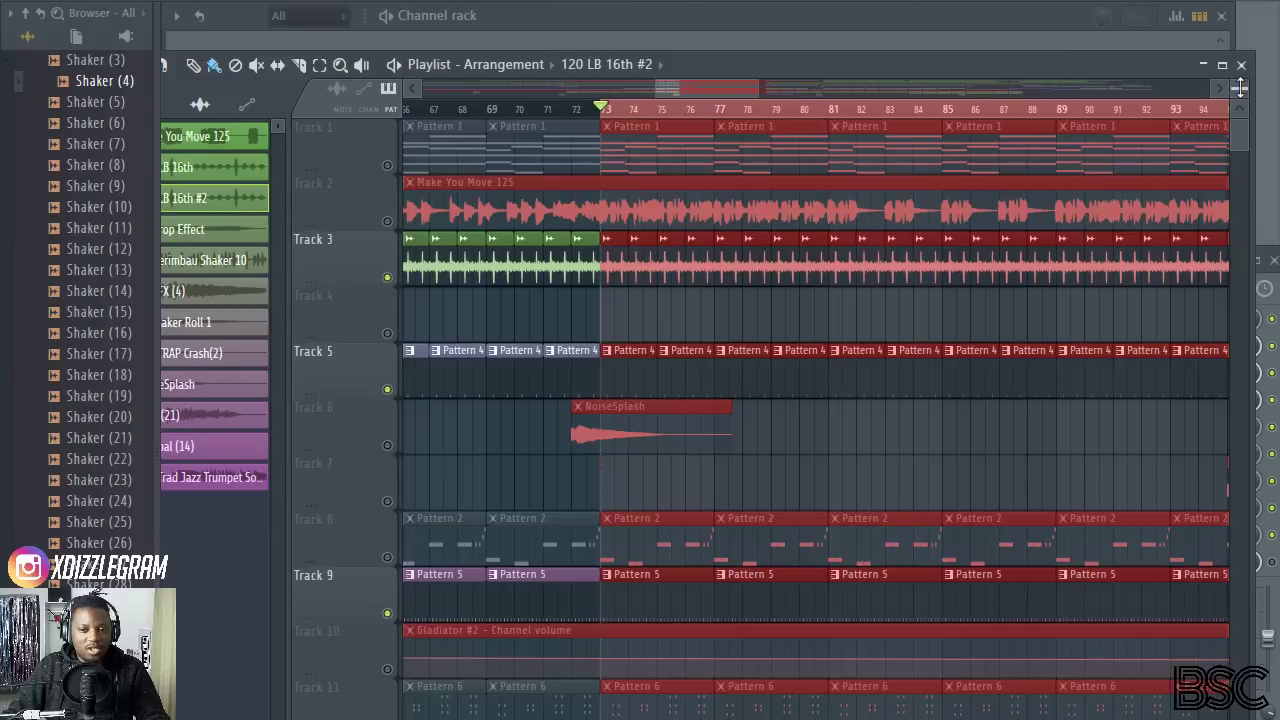
scroll(695, 118, down, 3)
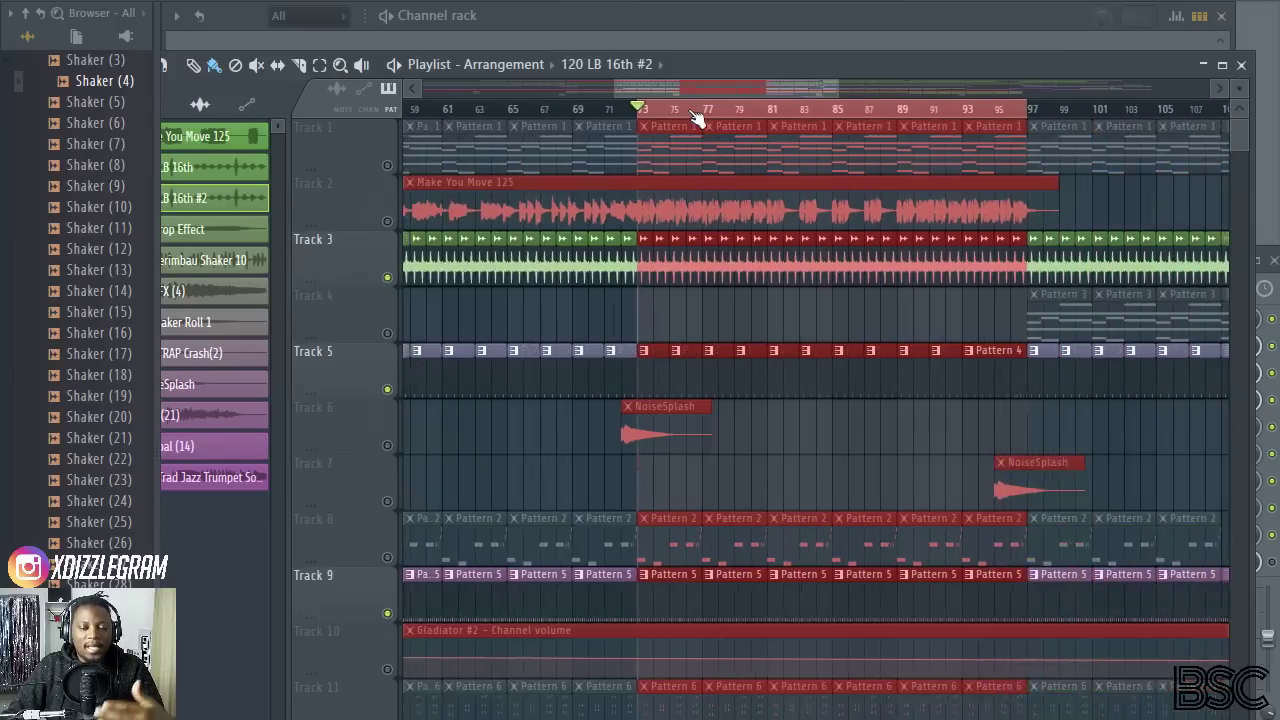
scroll(673, 113, up, 2)
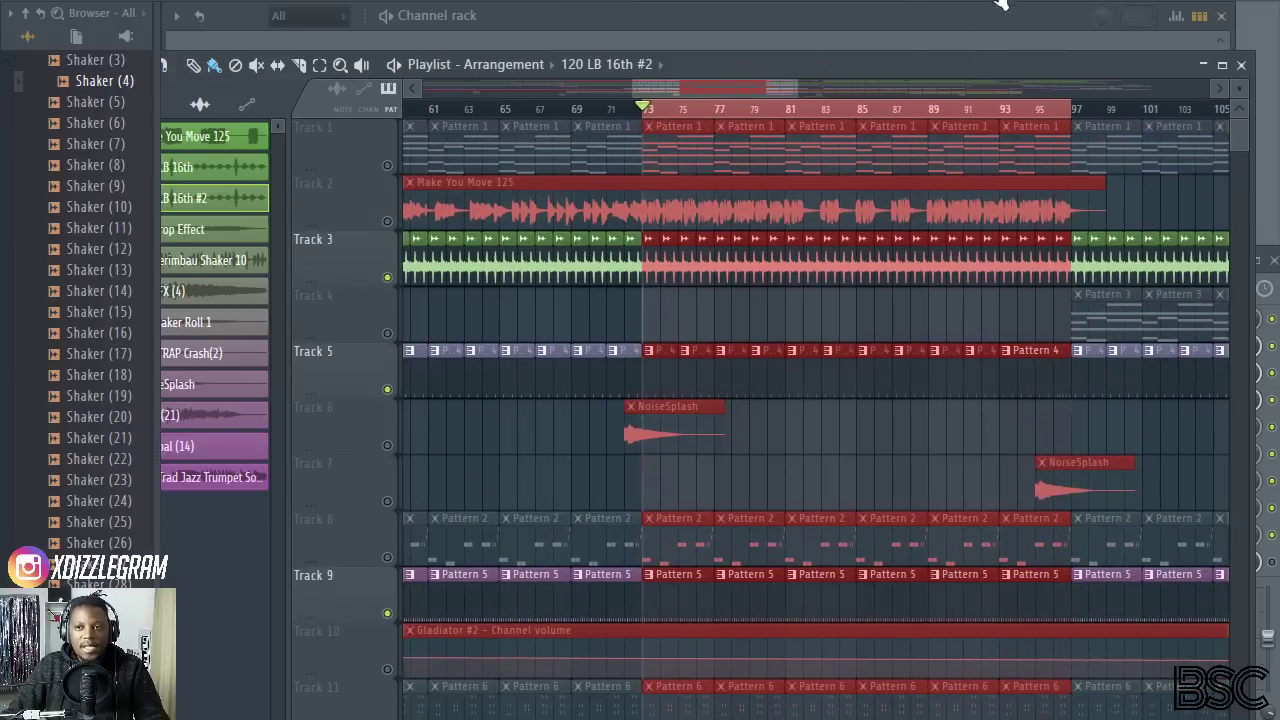
Step: Show the mixer, look over its insert tracks, and play the selected section to watch the drum levels
key(F9)
scroll(687, 357, down, 6)
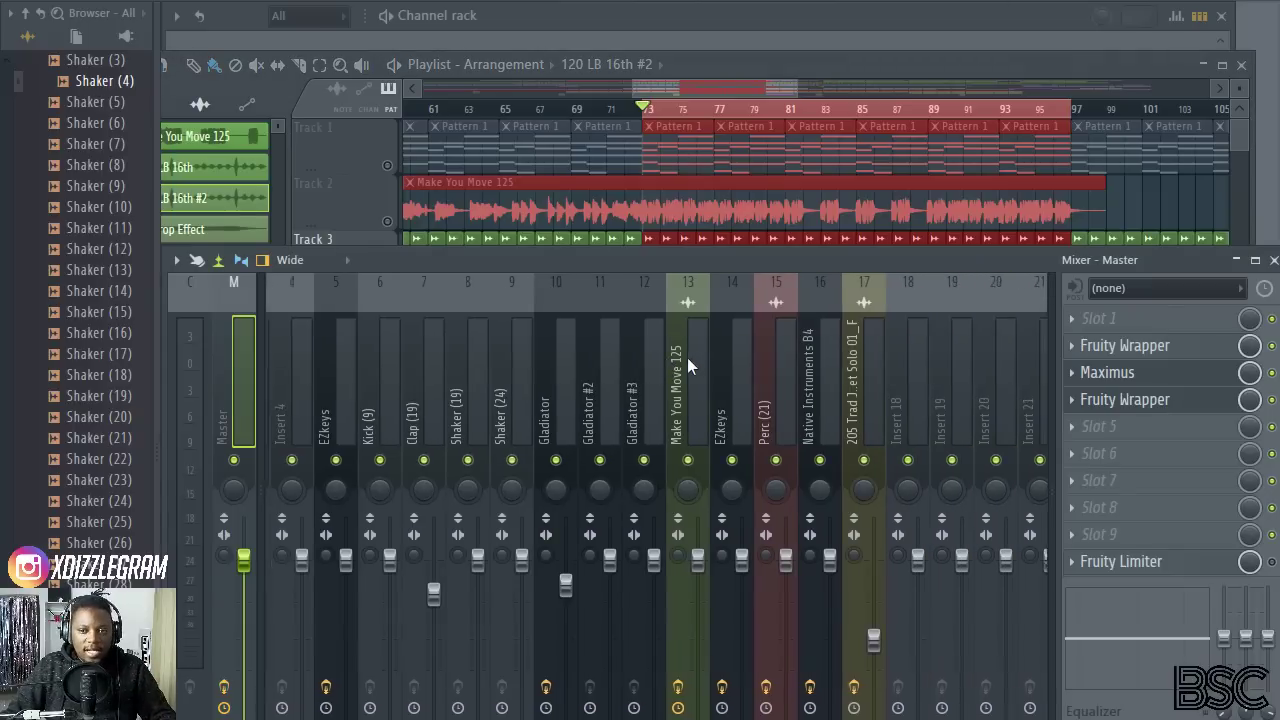
scroll(639, 374, up, 6)
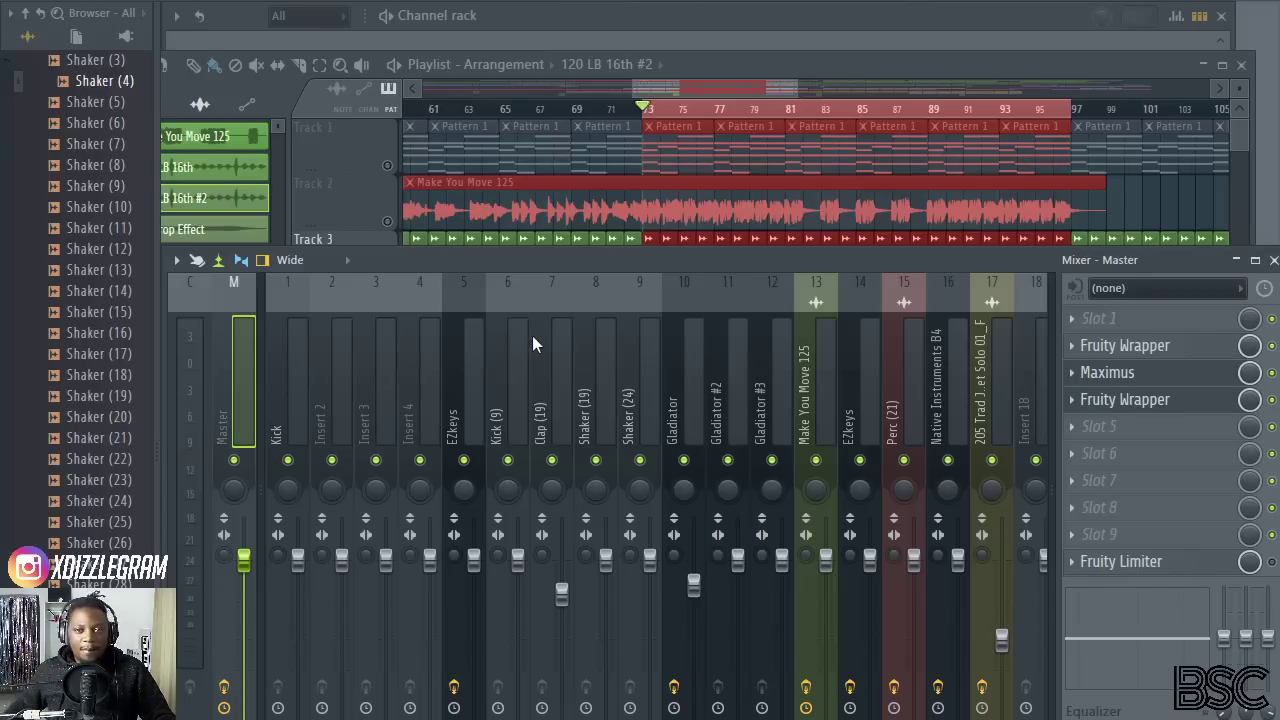
key(space)
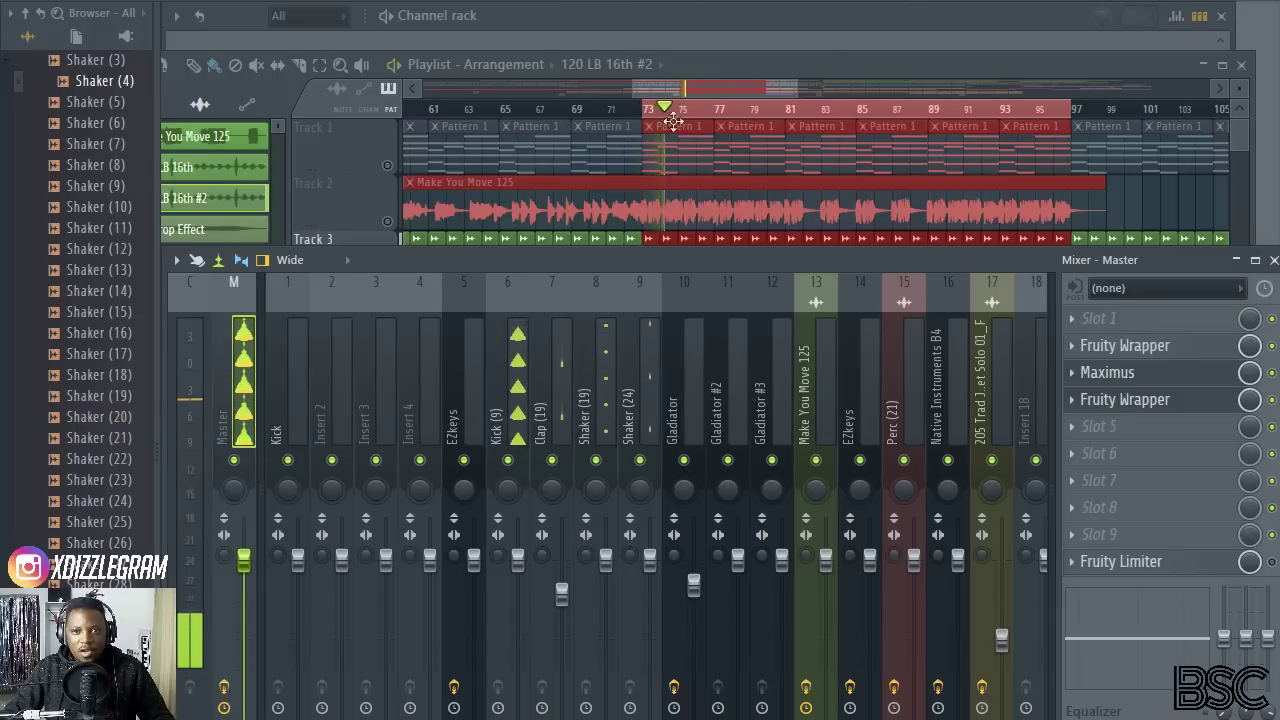
Step: Lower the playlist window, check the drum channels in the channel rack, and select the Kick (9) insert in the mixer
drag(731, 57, 771, 114)
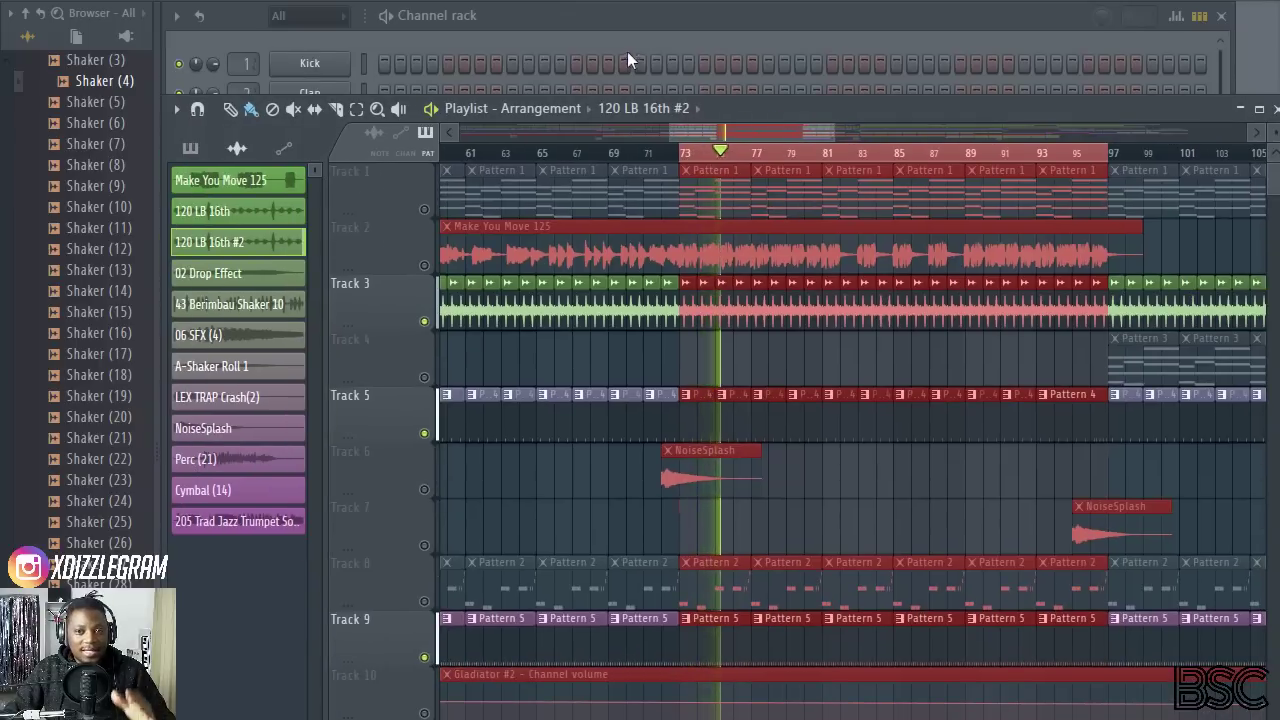
click(637, 19)
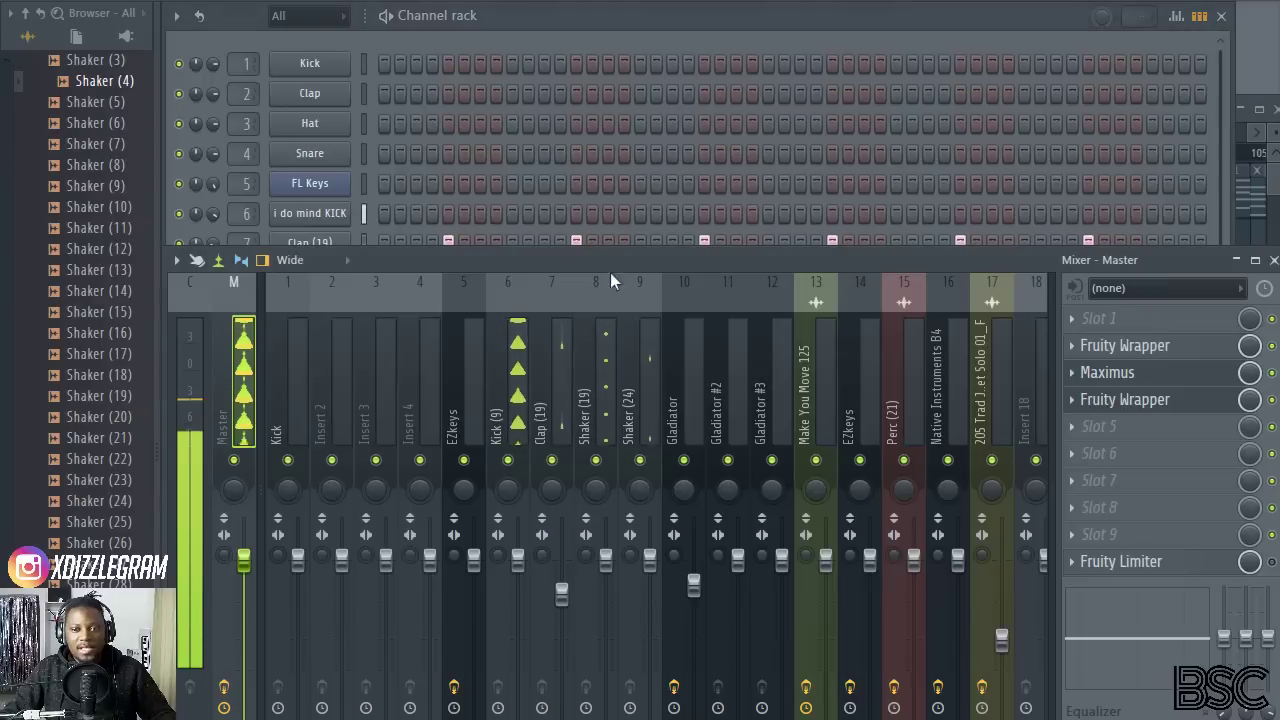
key(F9)
click(521, 390)
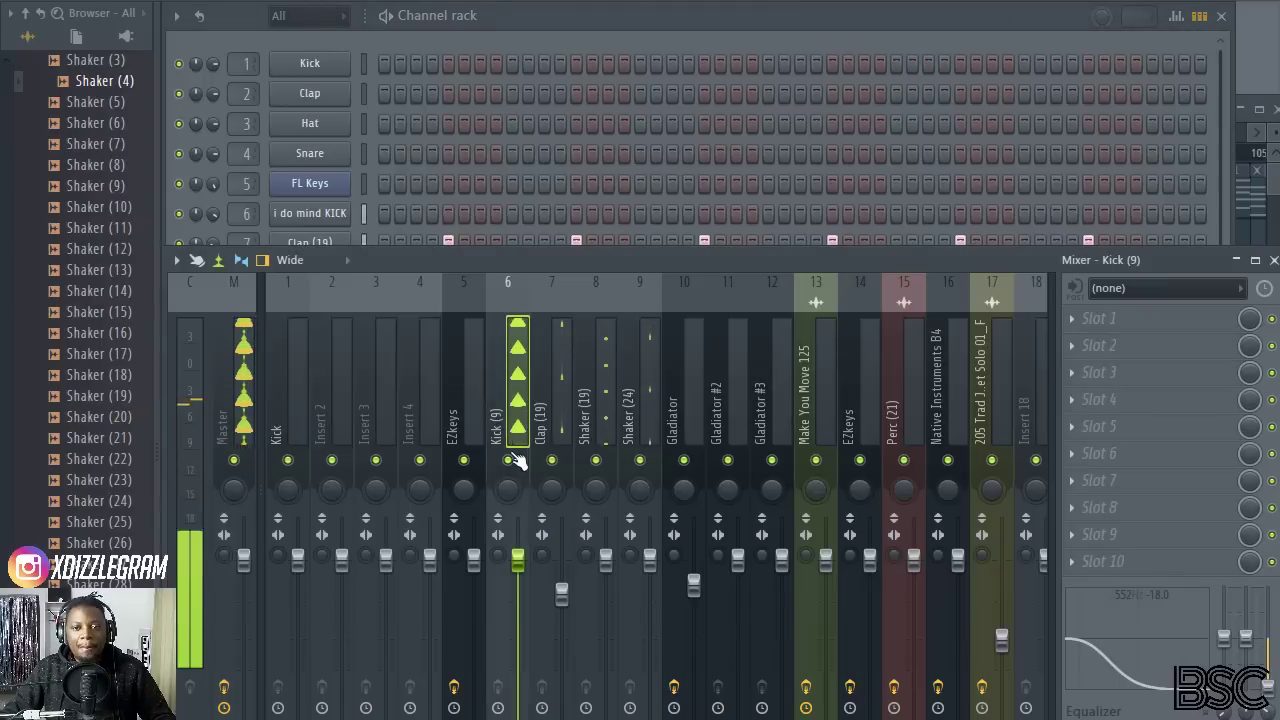